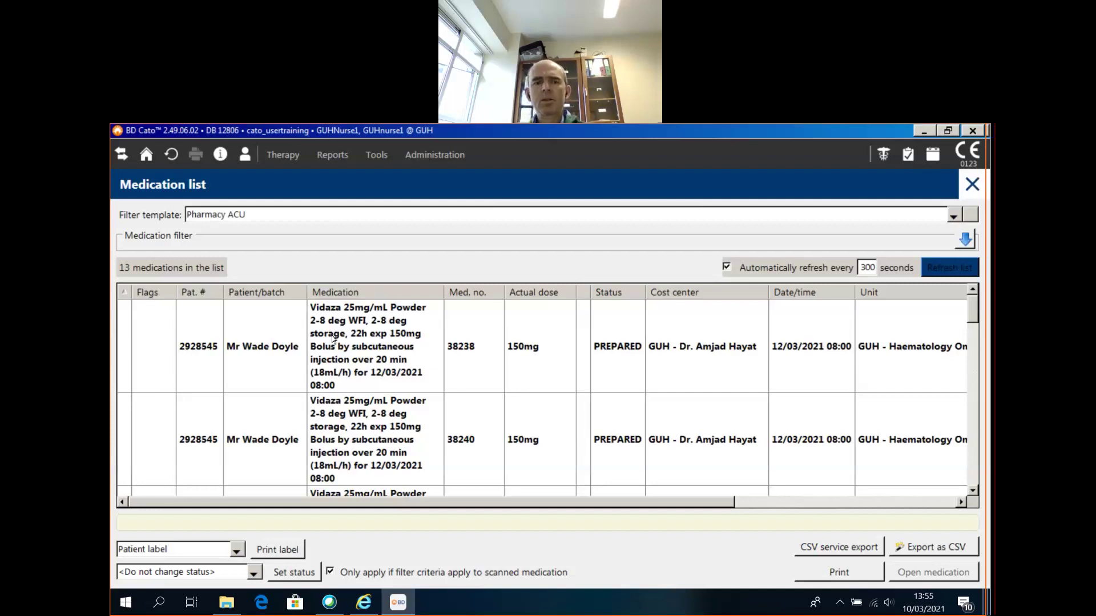
Remove the administration approval from the first Vidaza 150mg medication, number 38238, scheduled for 12/03/2021 08:00.
click(332, 338)
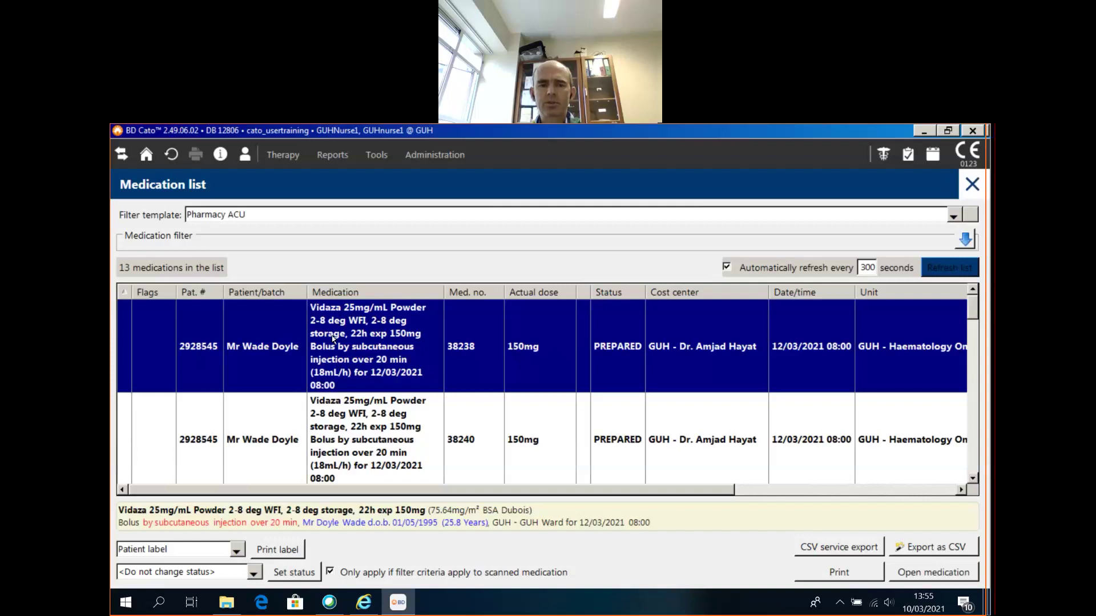
right_click(332, 338)
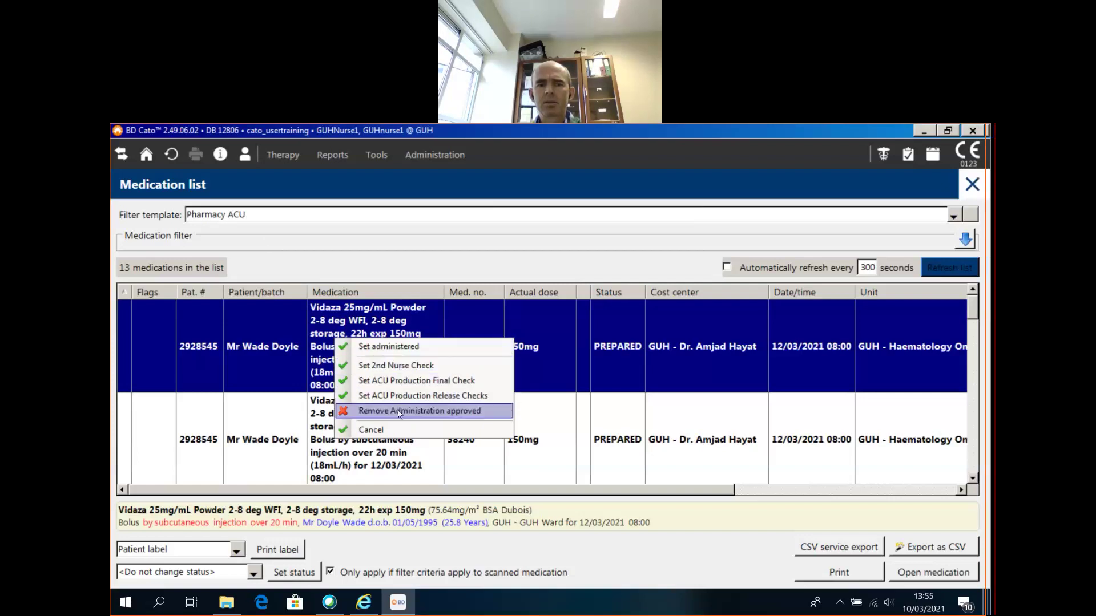
click(378, 386)
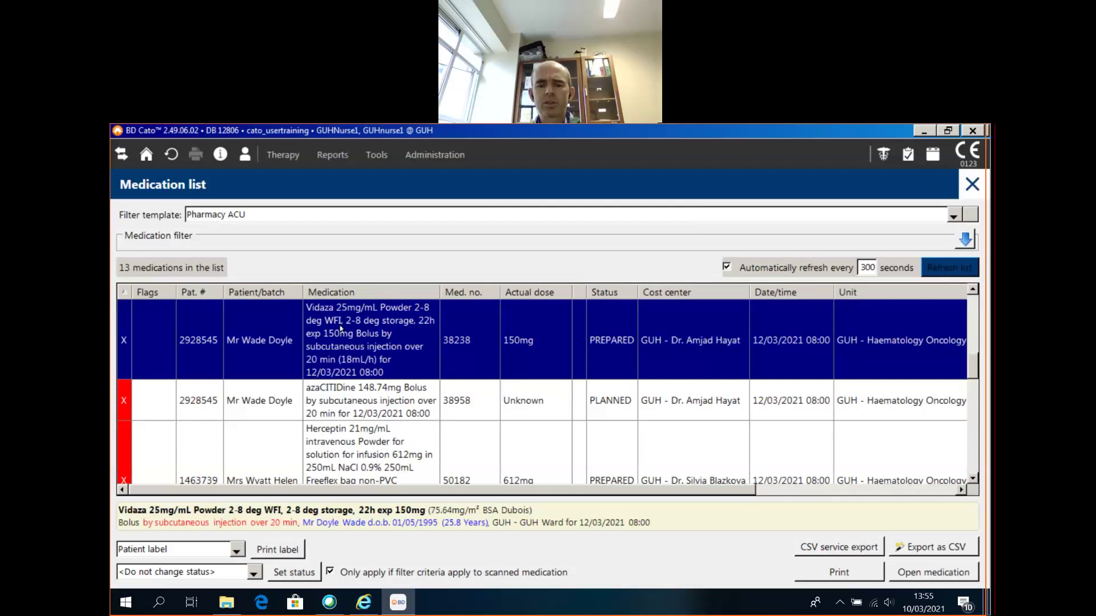
Set Vidaza medication 38238 to administration approved, ignoring the rules that depend on the missing medical results.
right_click(341, 328)
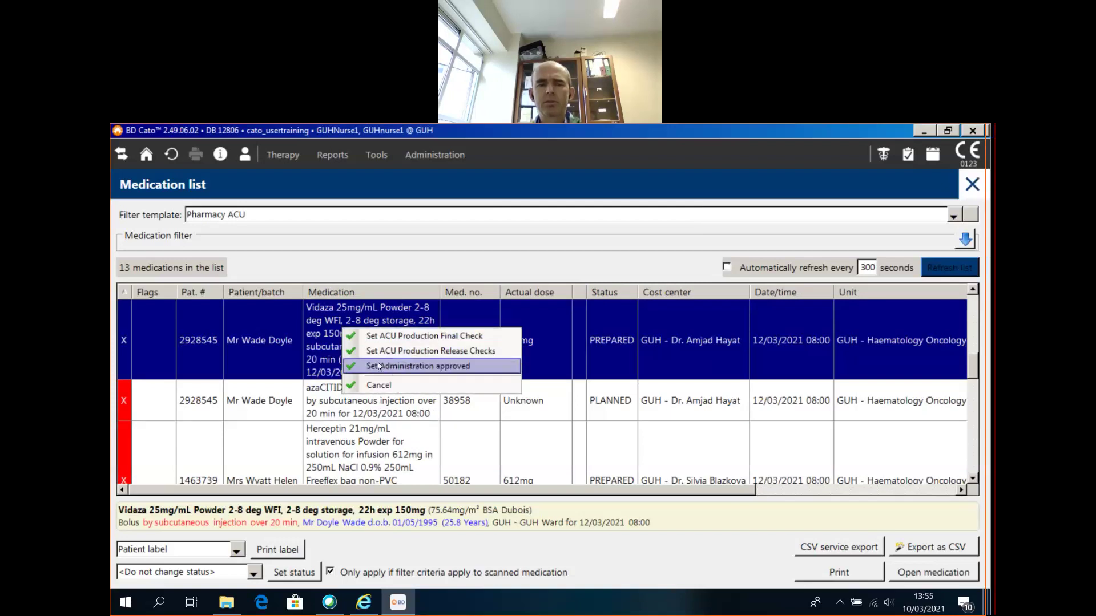
click(255, 398)
click(265, 349)
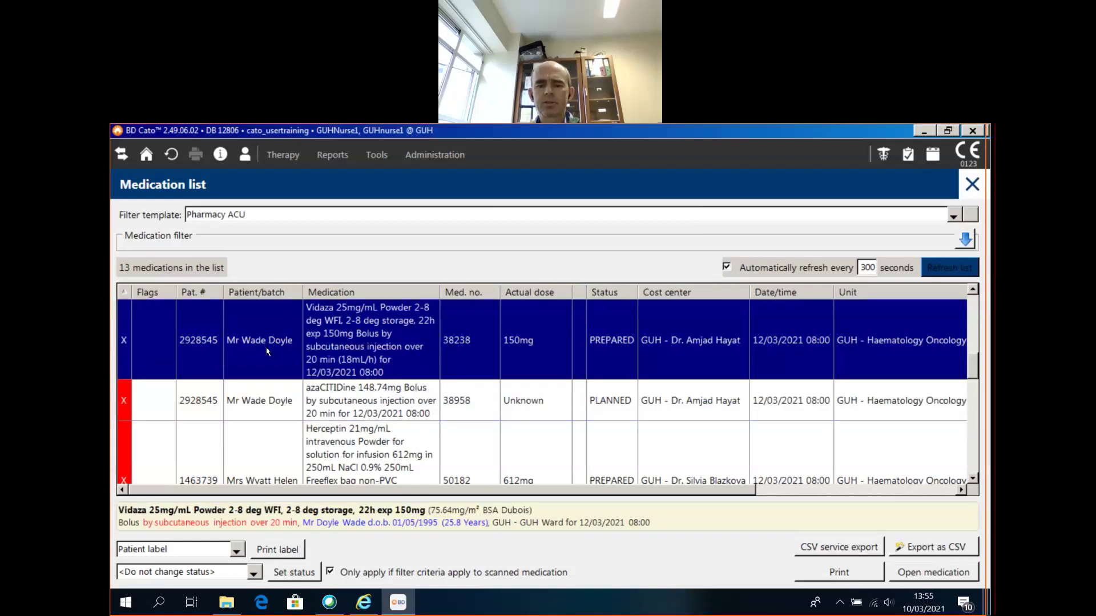
right_click(267, 351)
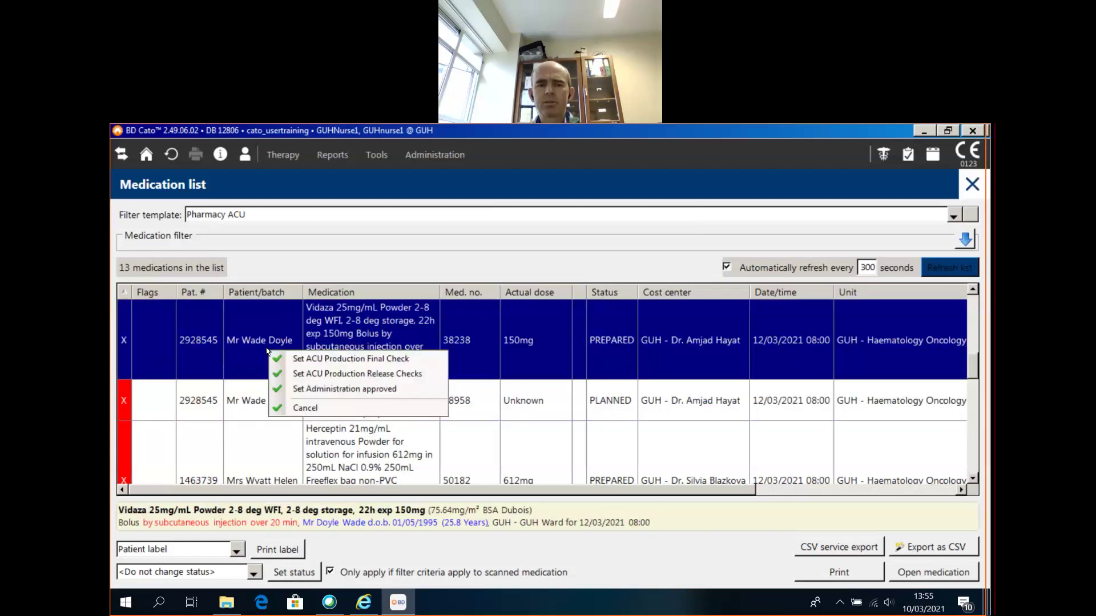
click(309, 390)
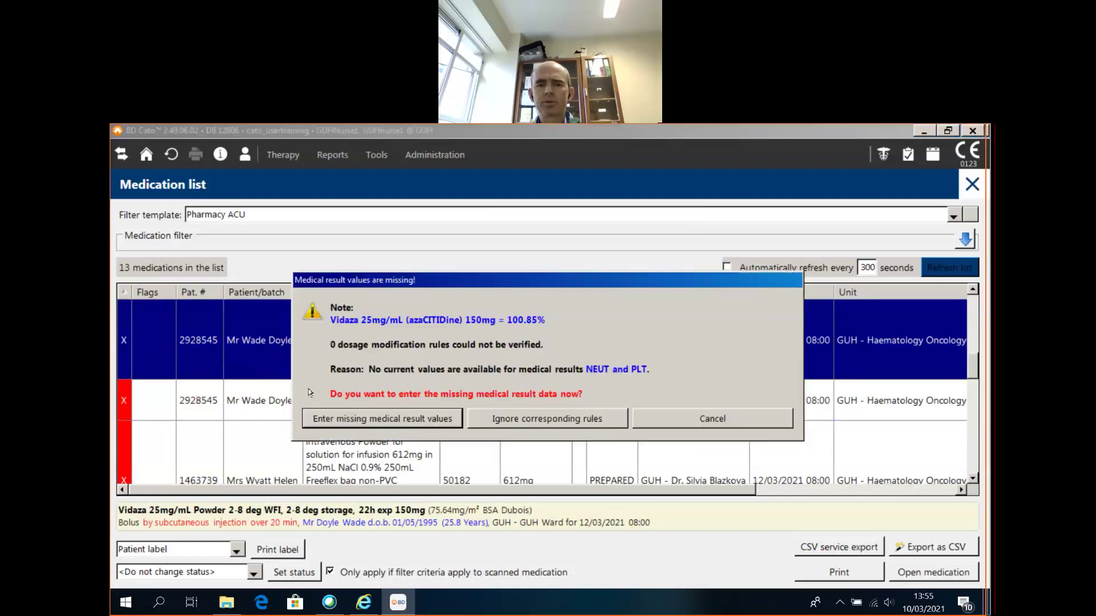
click(535, 418)
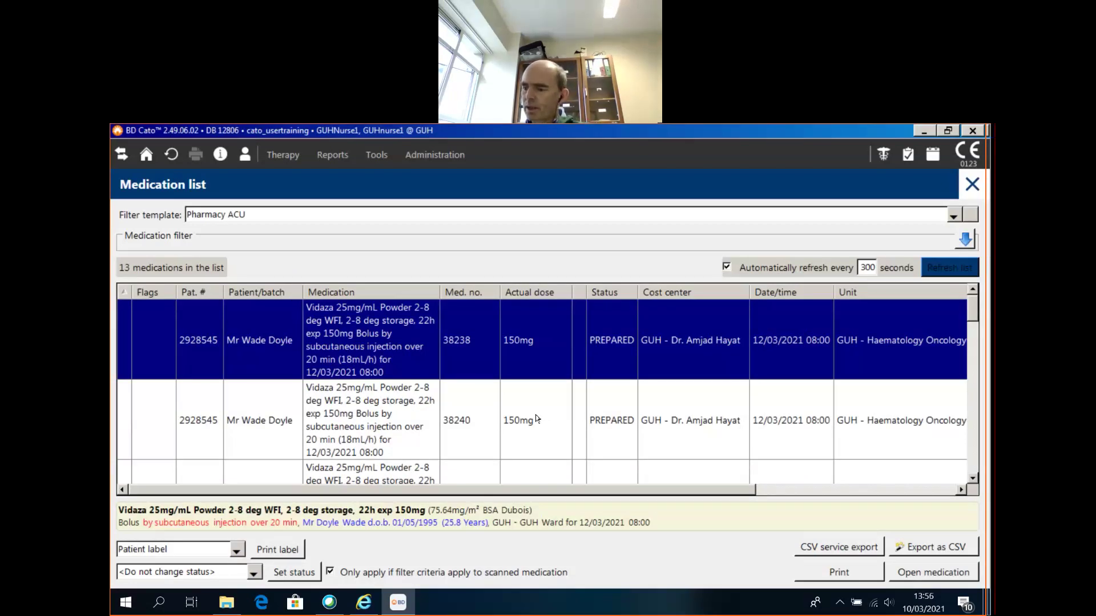
Open the patient's therapy plan from the first Vidaza medication, dismiss the patient alert and review the cycle 4 doses in compact view.
double_click(358, 343)
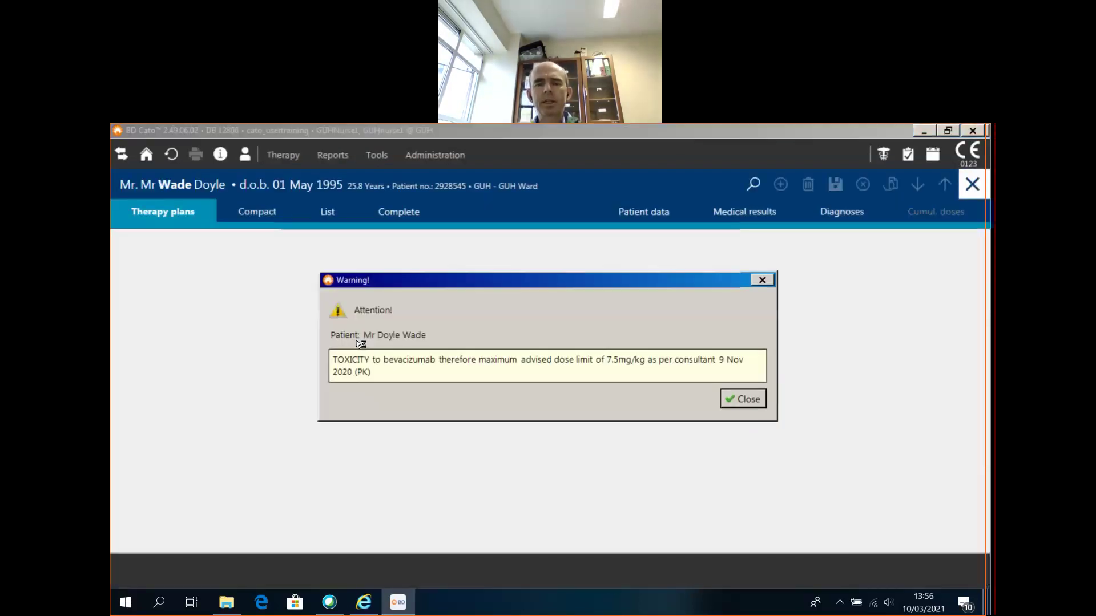
click(740, 394)
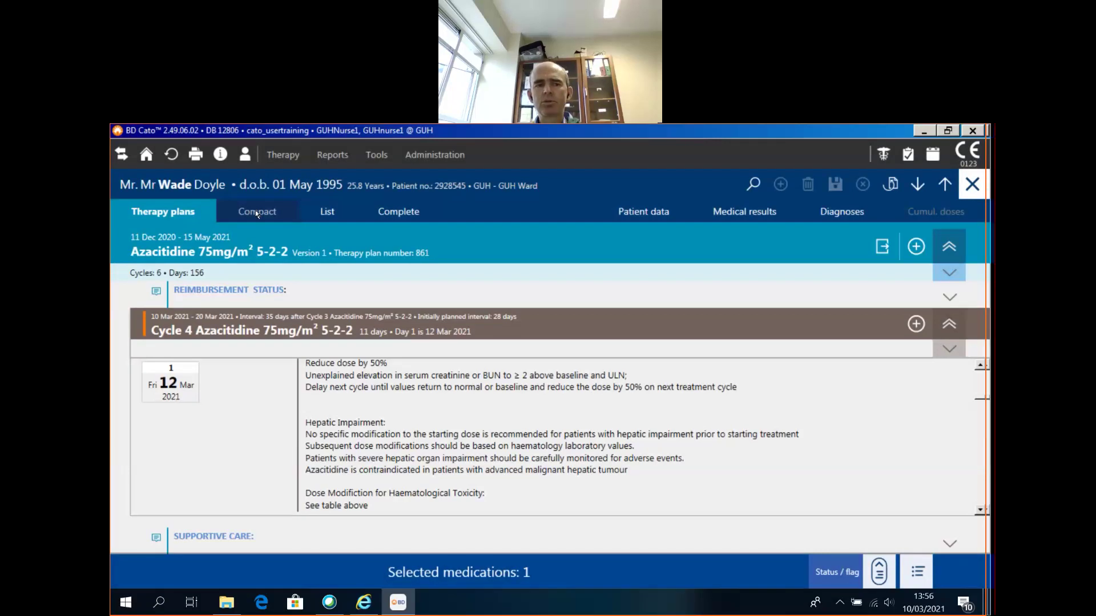
click(255, 210)
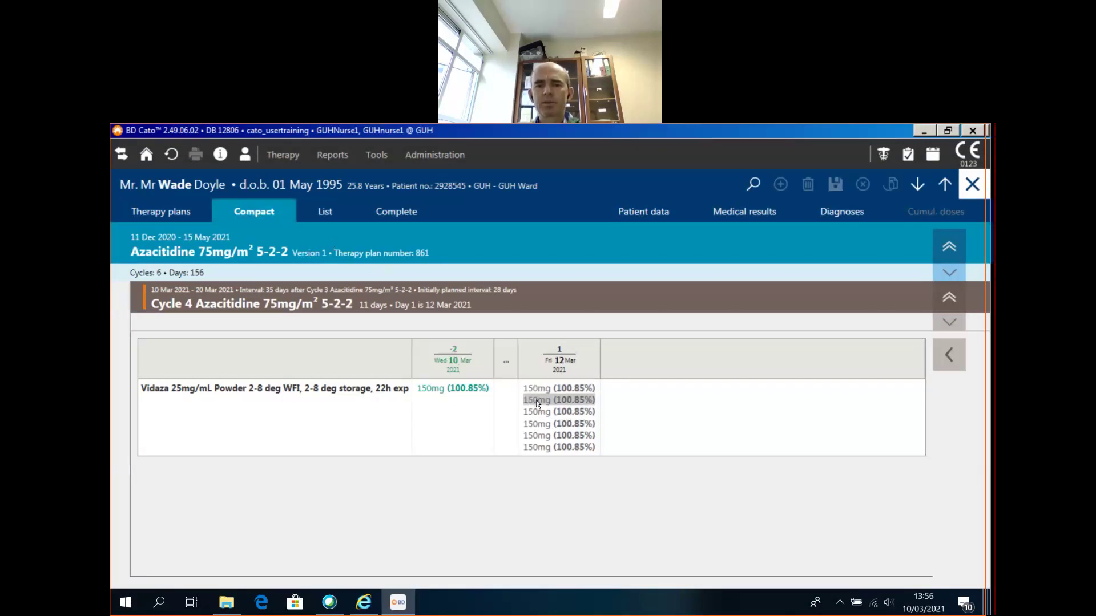
mouse_move(533, 446)
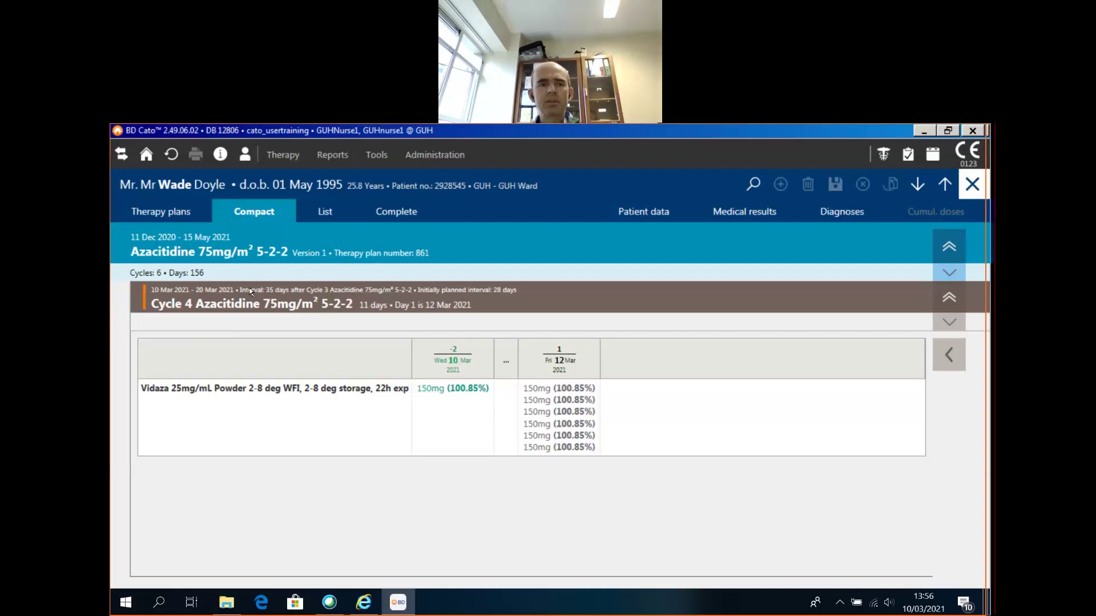
Return to the detailed therapy plan and expand the details of an 08:00 Vidaza 150mg dose on 12 March.
click(173, 211)
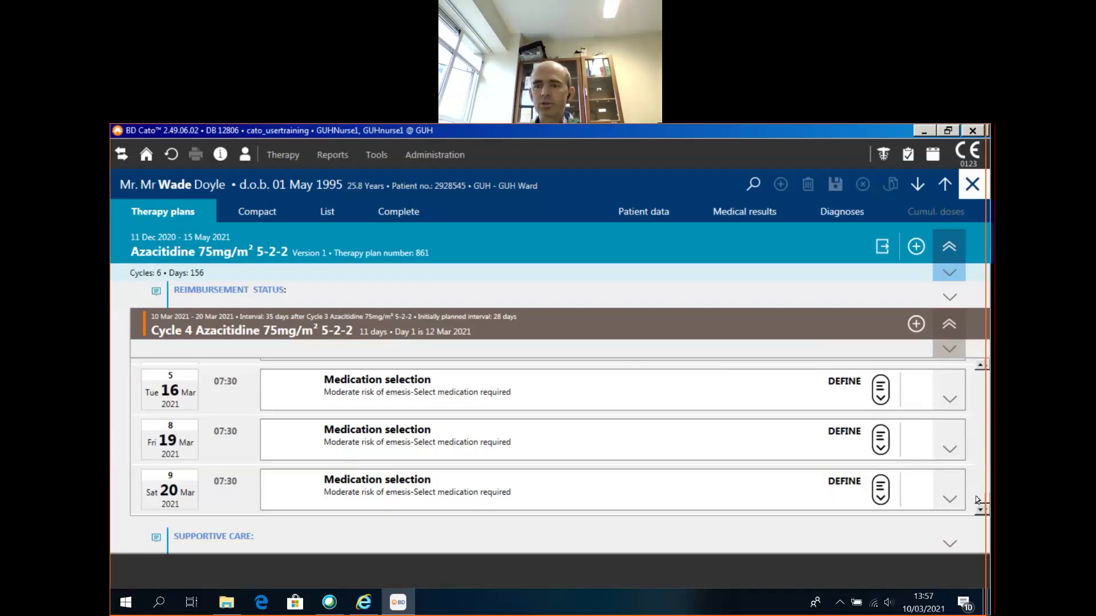
drag(974, 492, 977, 479)
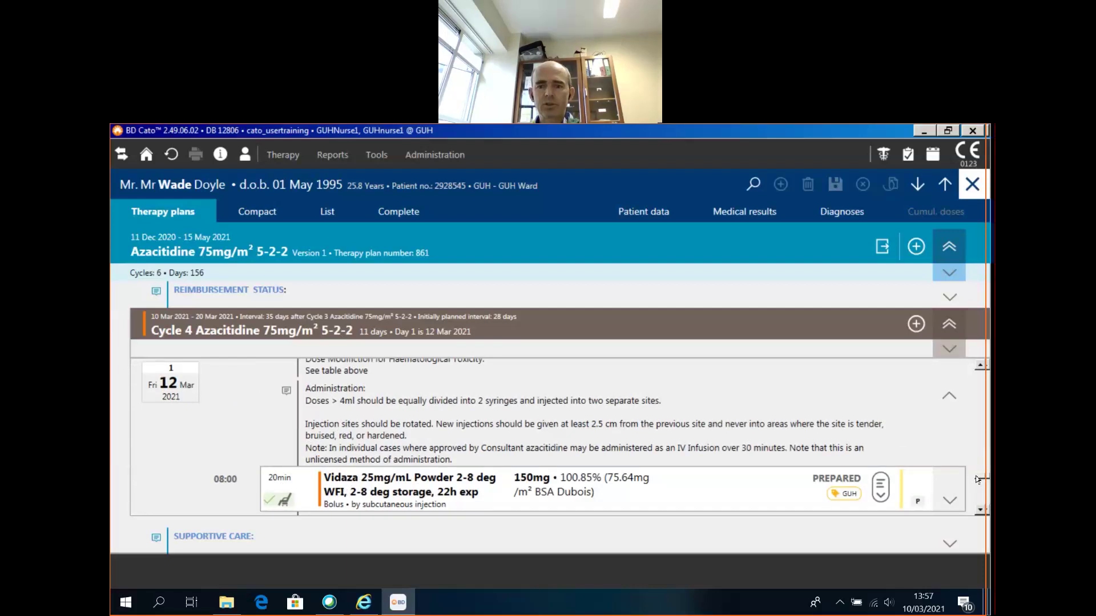
scroll(975, 476, down, 3)
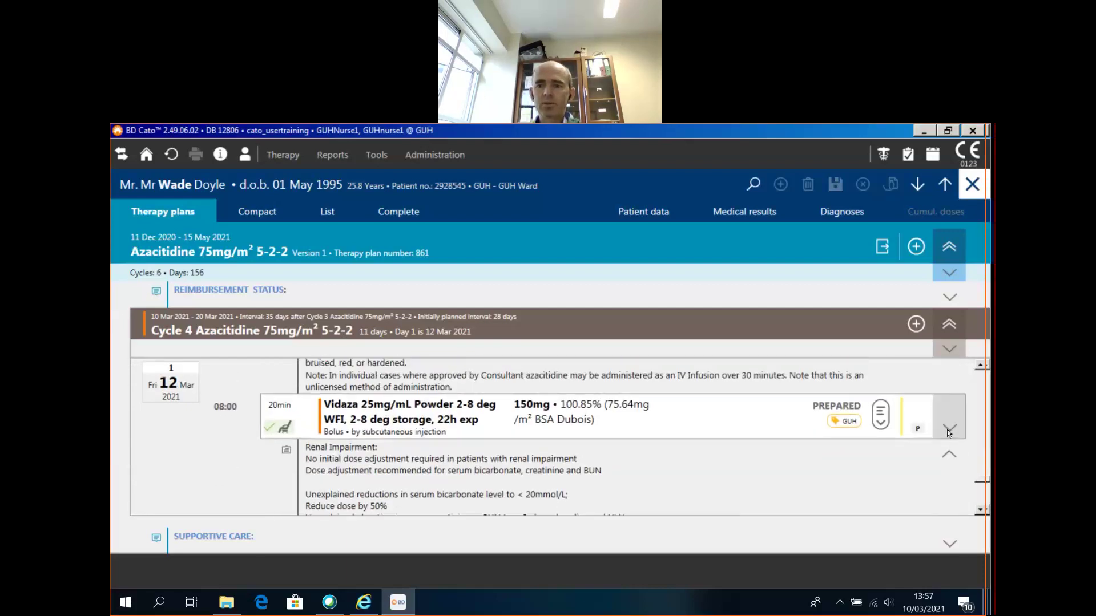
click(947, 430)
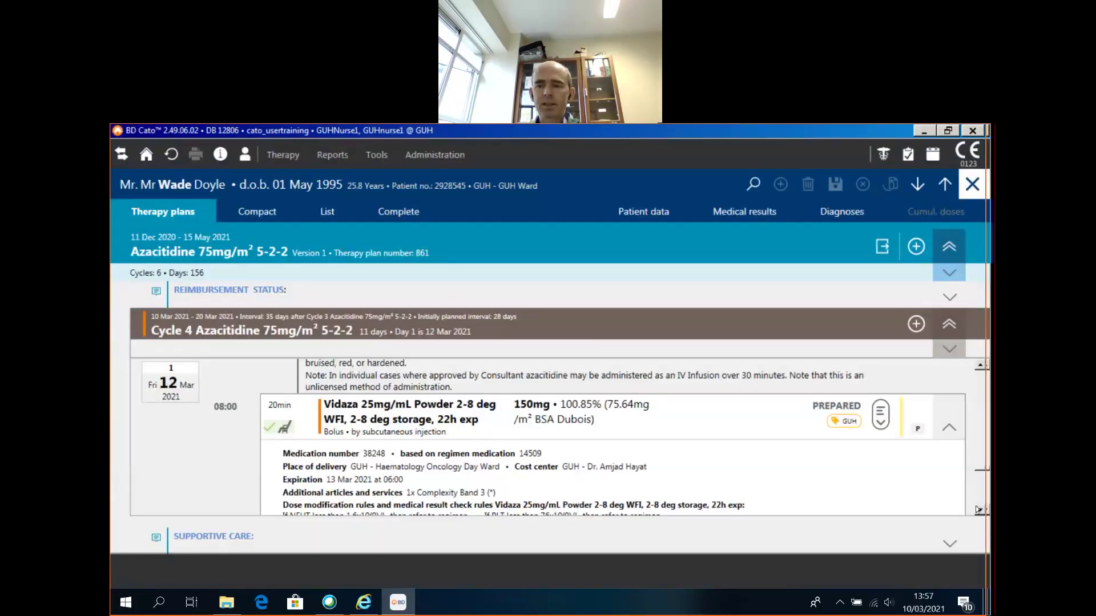
Review the dose modification rules and the planning, verification and preparation history of the expanded Vidaza dose.
scroll(977, 509, down, 2)
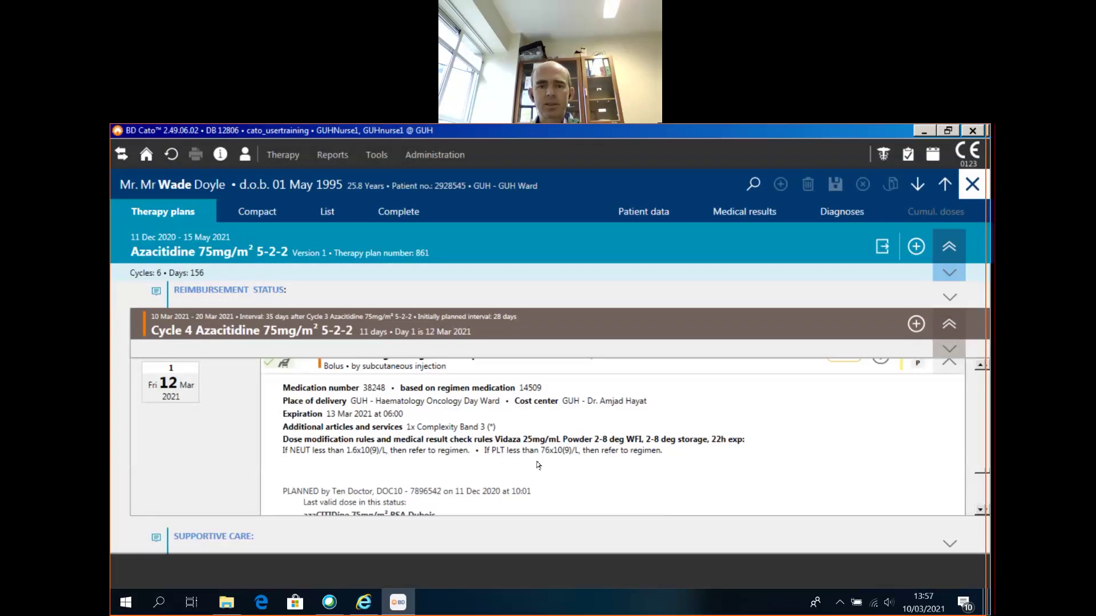
click(977, 509)
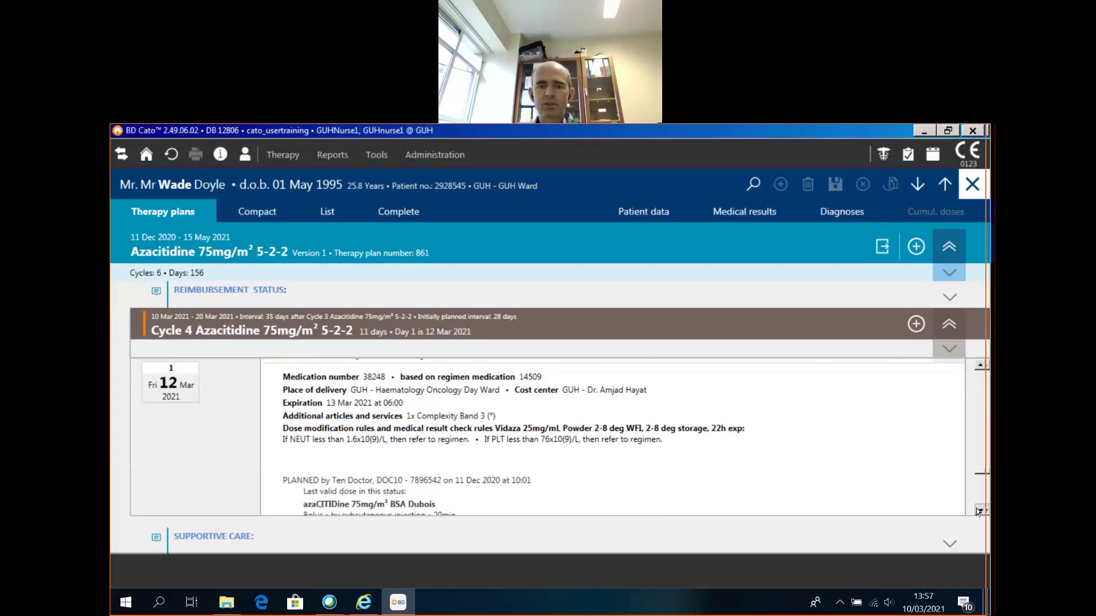
click(977, 509)
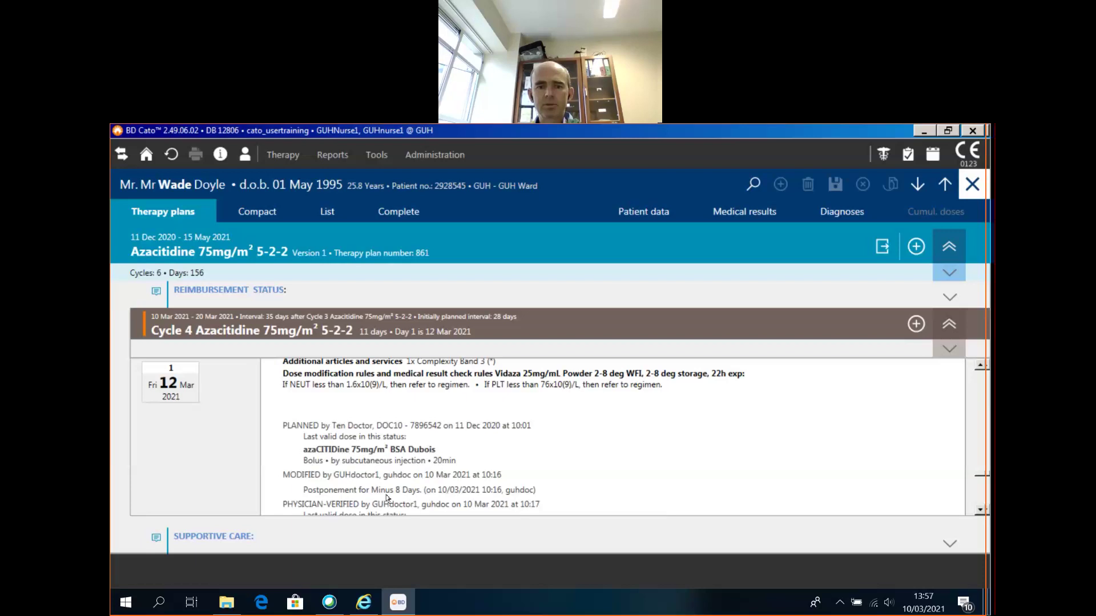
click(977, 509)
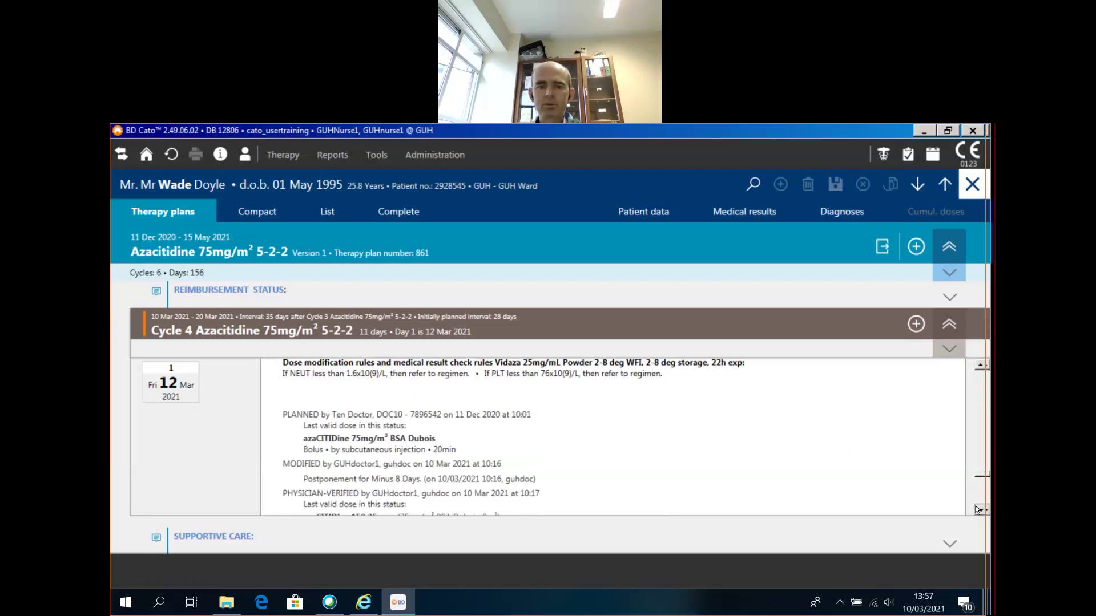
click(977, 510)
click(977, 509)
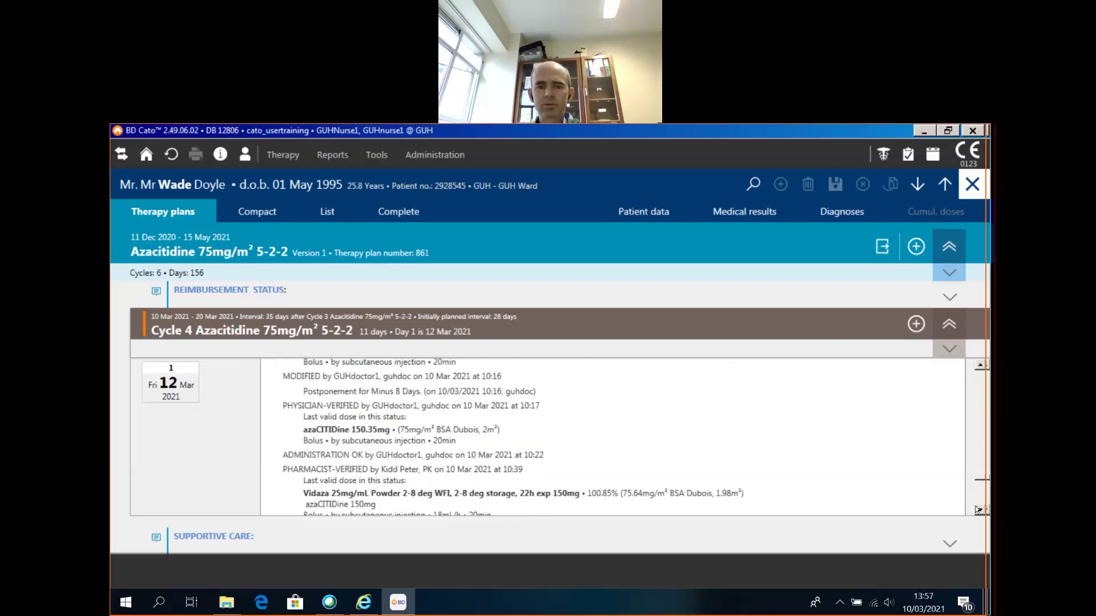
click(977, 509)
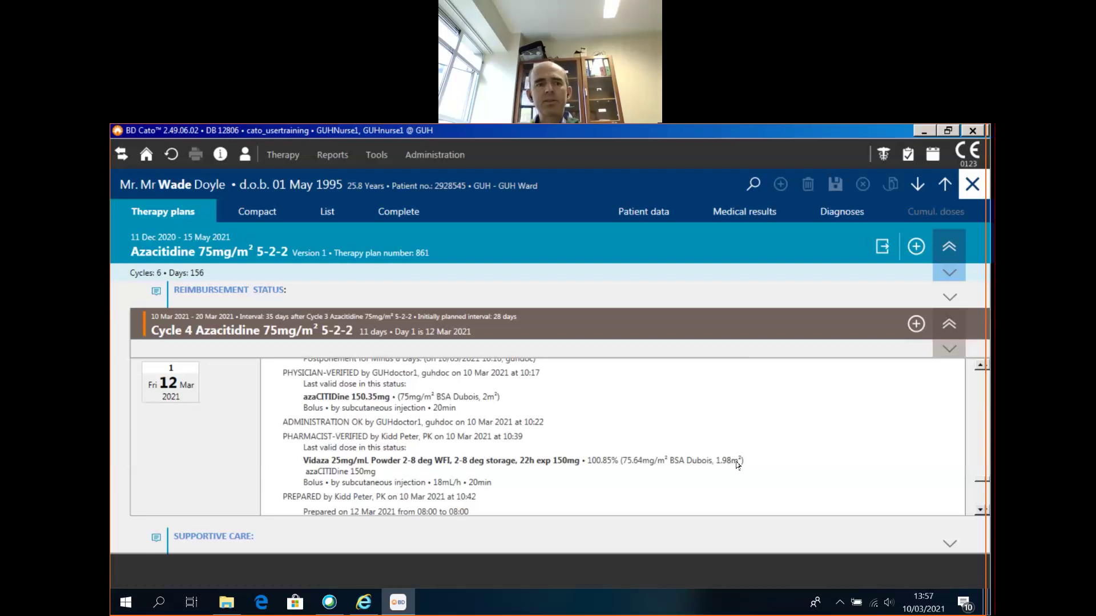
Show the status and flag options of the administered Vidaza dose on Wednesday 10 March.
click(977, 366)
scroll(977, 366, up, 5)
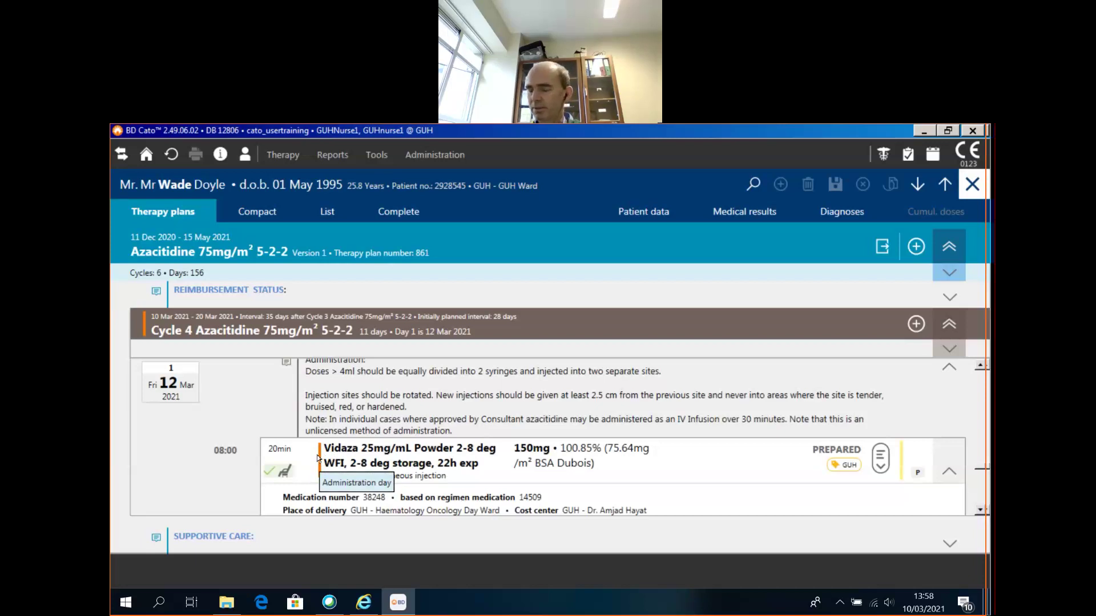
click(317, 454)
click(525, 344)
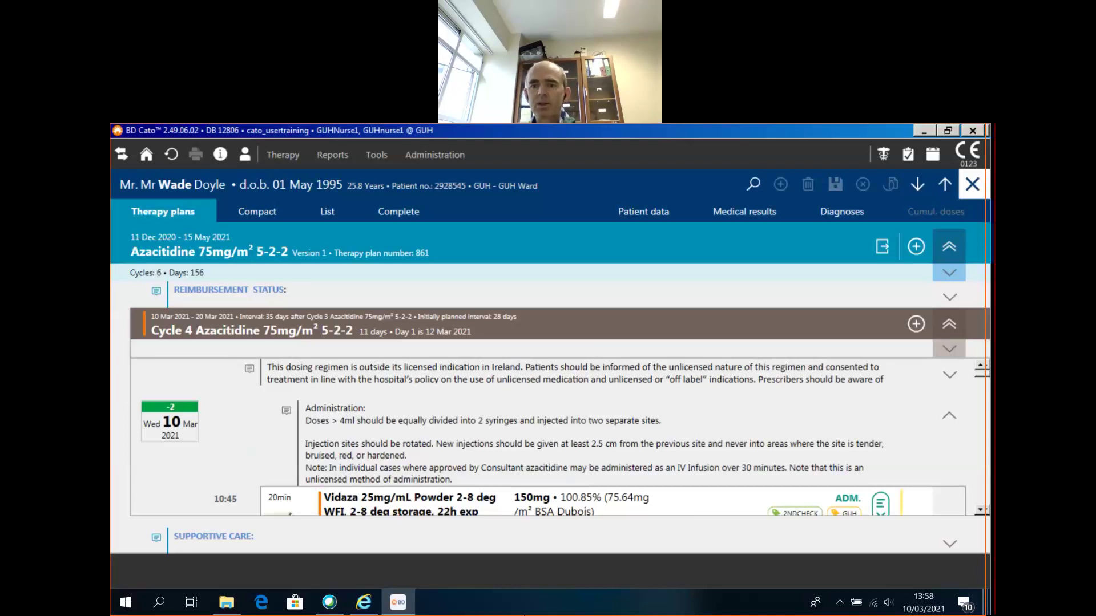
click(980, 510)
click(979, 510)
click(979, 510)
click(979, 510)
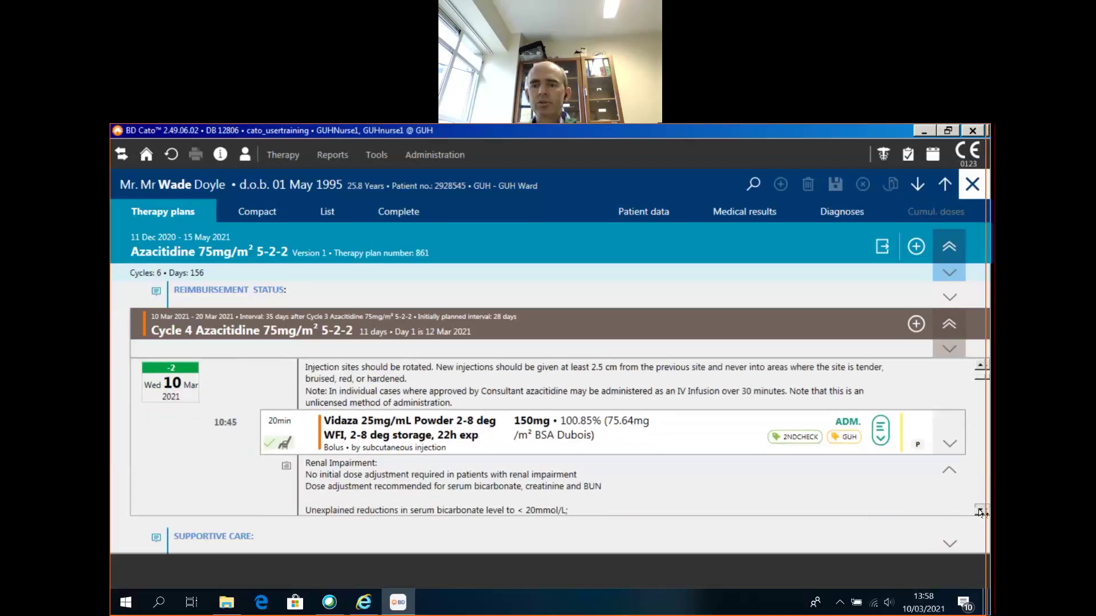
click(880, 432)
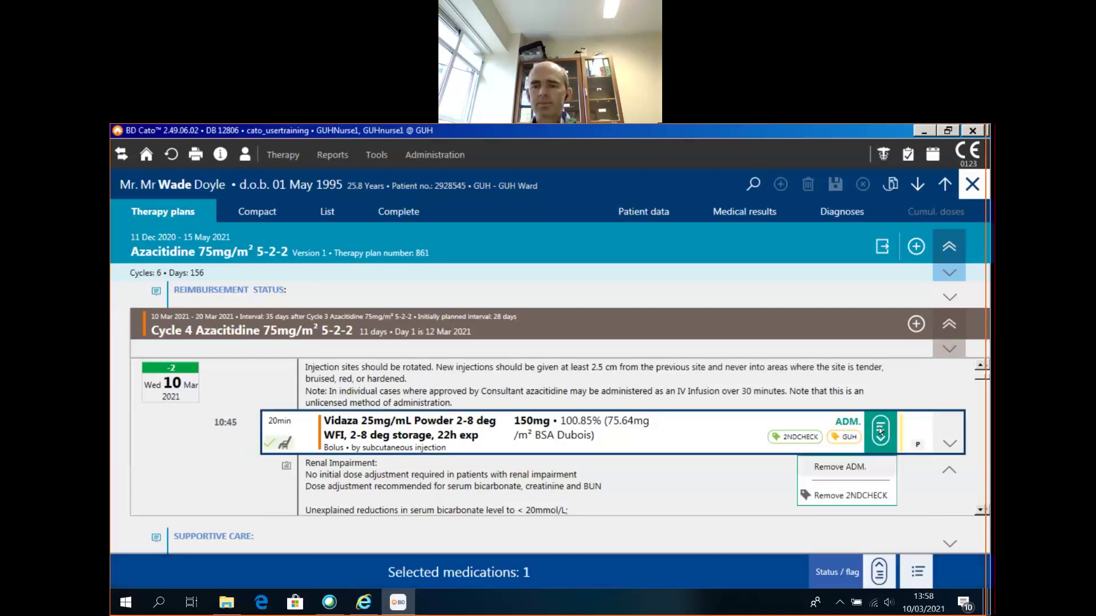
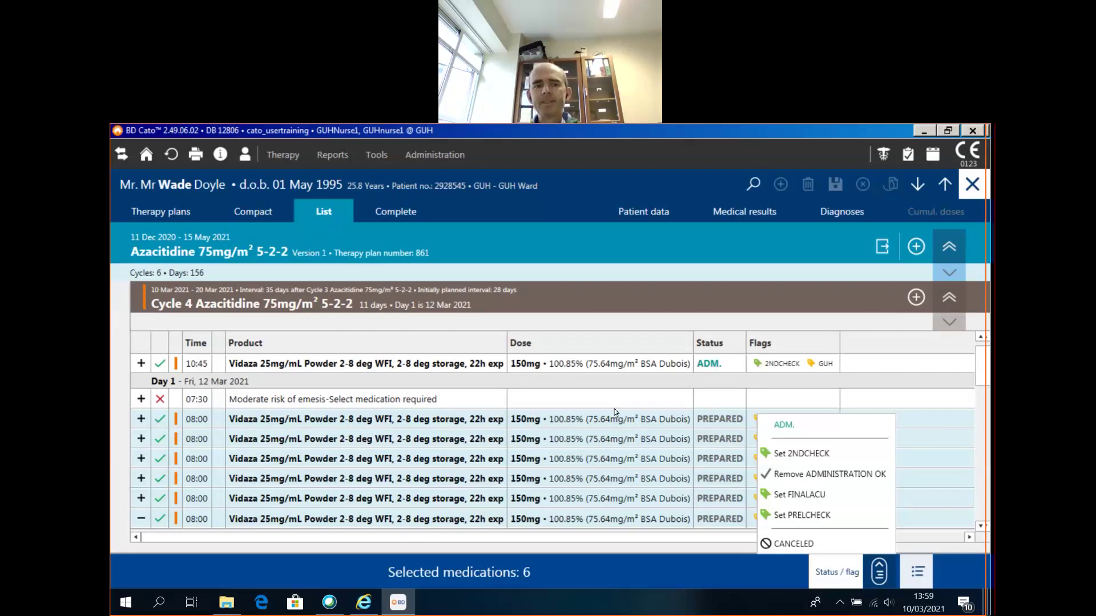
Close the status options and go back to the 10 March Vidaza dose in the detailed therapy plan.
click(161, 199)
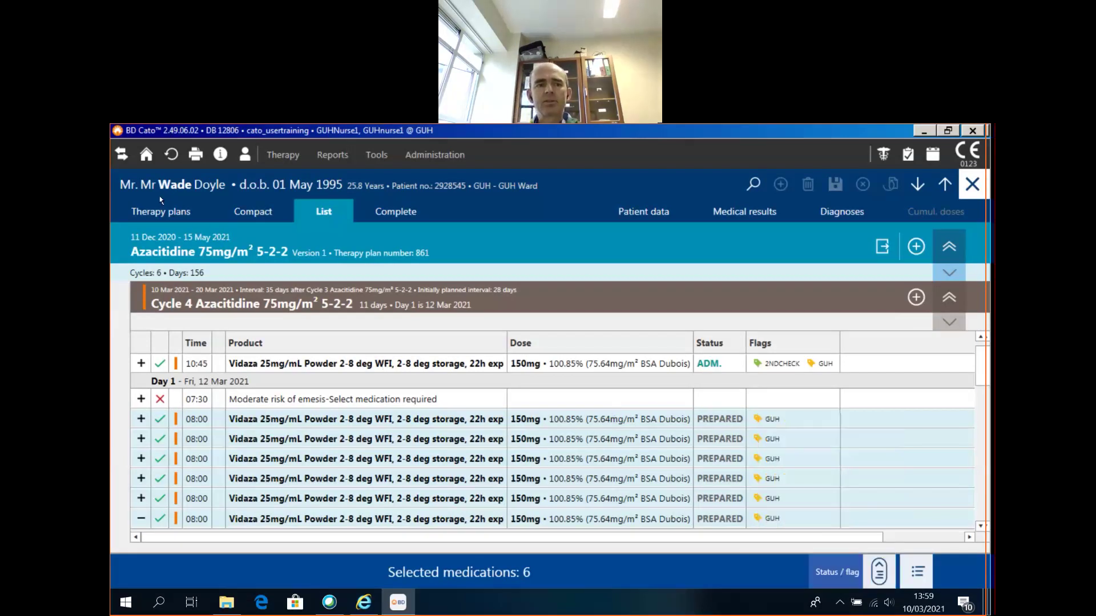
click(162, 211)
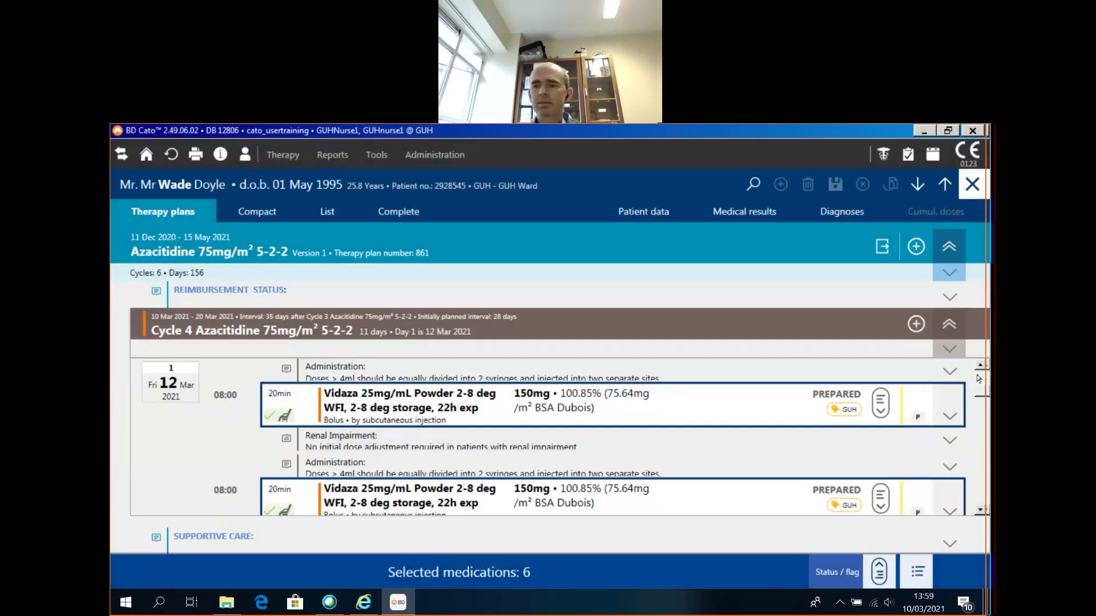
mouse_move(978, 394)
mouse_down()
mouse_move(980, 379)
mouse_move(984, 465)
mouse_move(982, 374)
mouse_up()
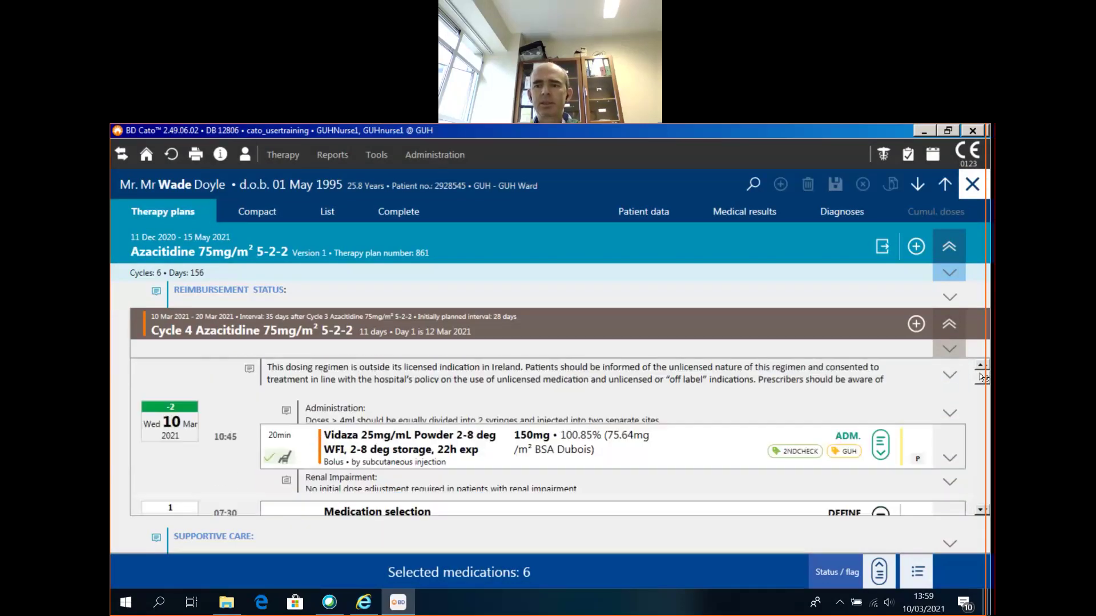
Switch the cycle to list view, look at the available actions for the first 12 March 08:00 Vidaza dose, and close them.
click(325, 214)
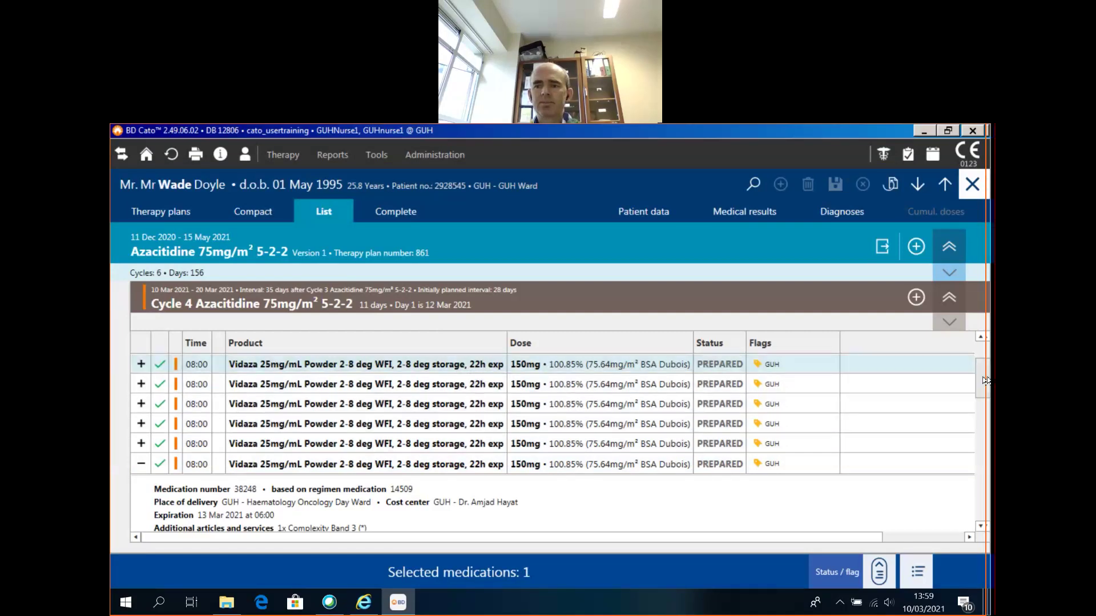
scroll(980, 358, up, 2)
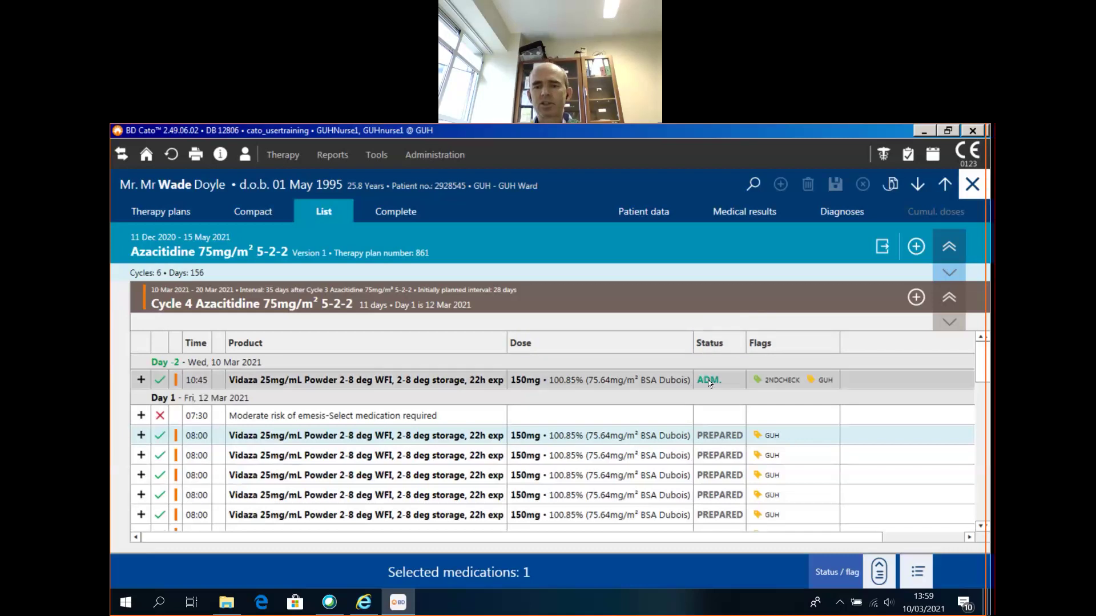
right_click(715, 433)
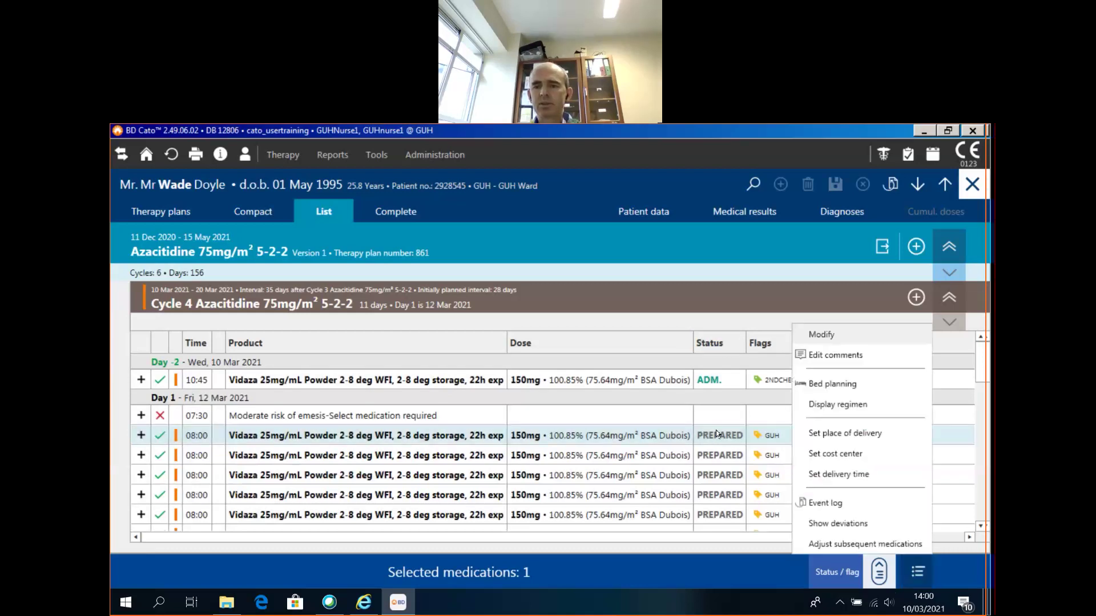
click(675, 437)
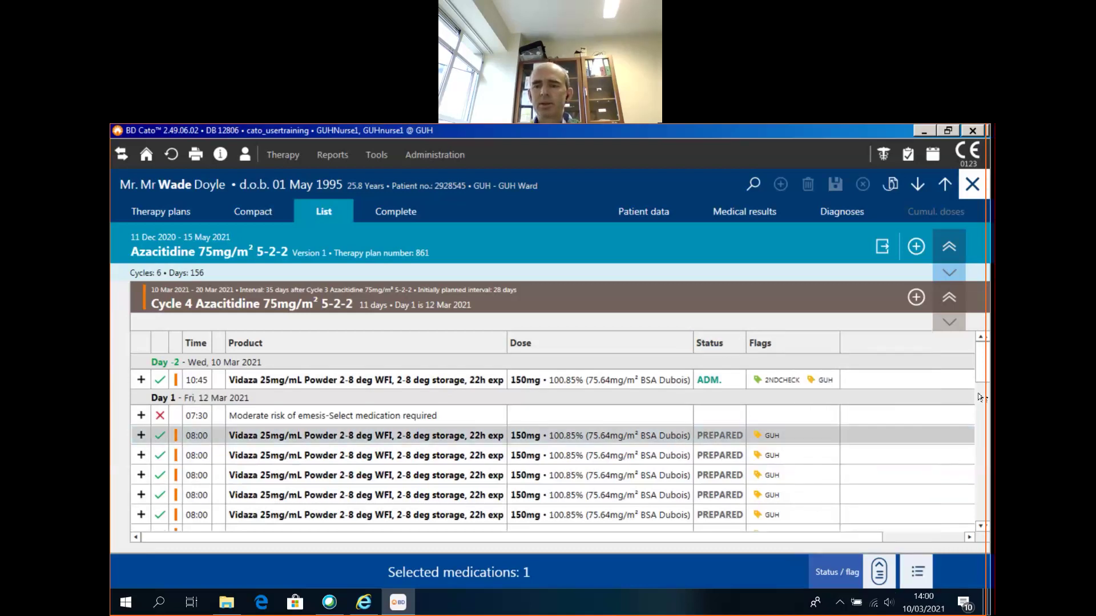
scroll(979, 394, down, 3)
drag(979, 394, 979, 370)
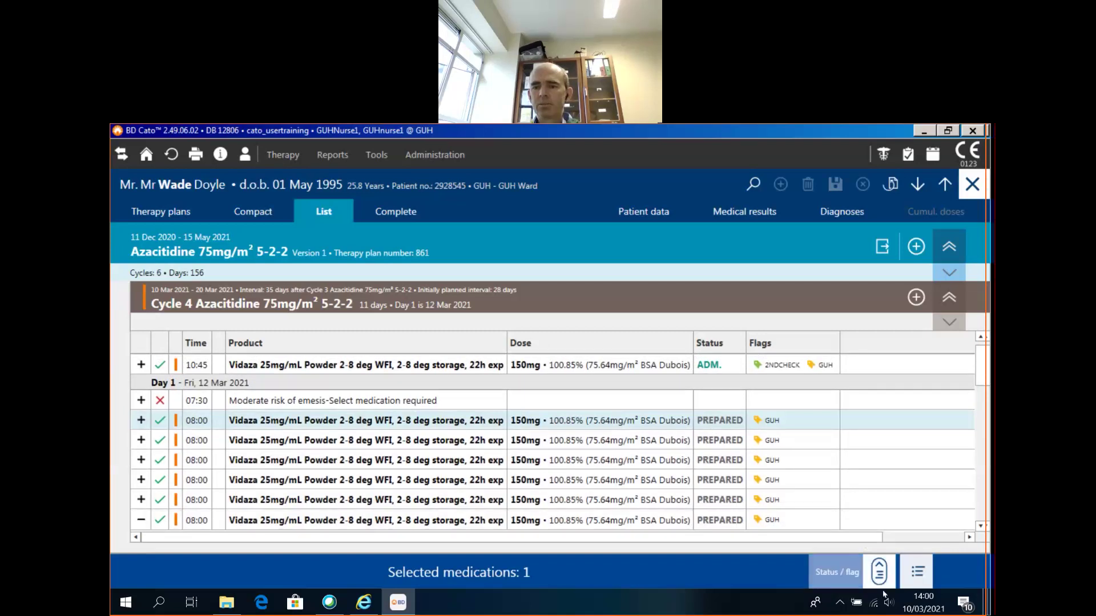
Set the 2NDCHECK flag on the first 12 March 08:00 Vidaza dose, identifying as guhnurse2 with the account password.
click(876, 567)
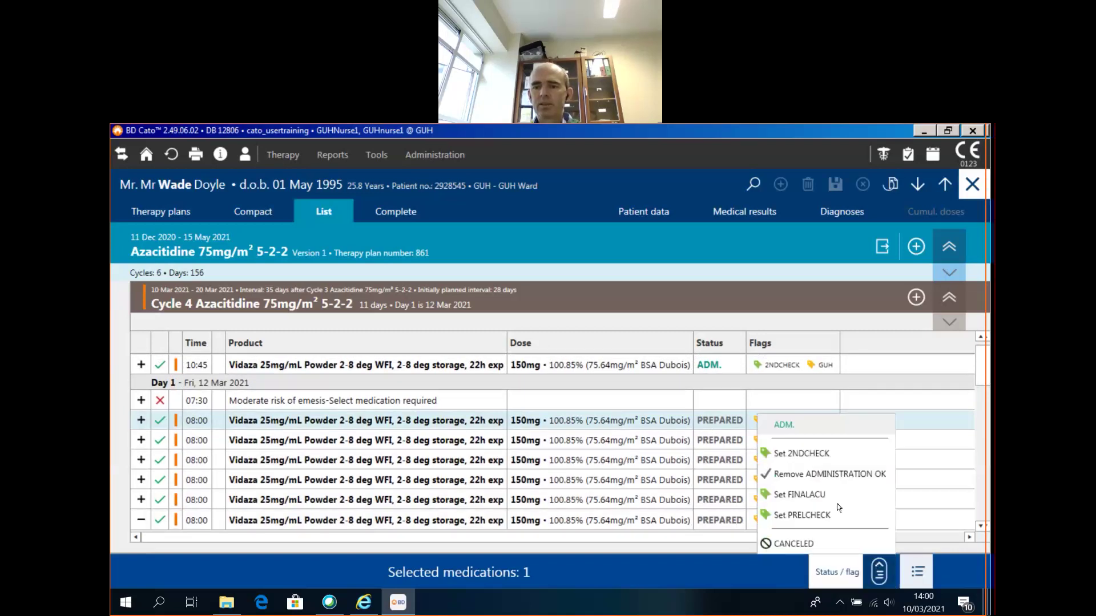
click(799, 453)
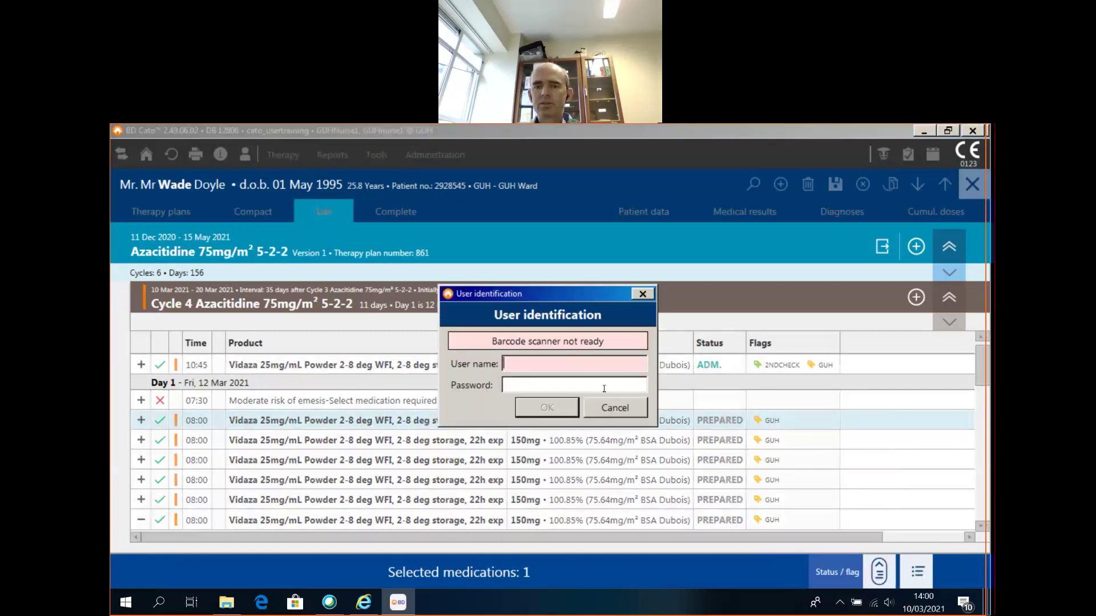
text(n)
key(BackSpace)
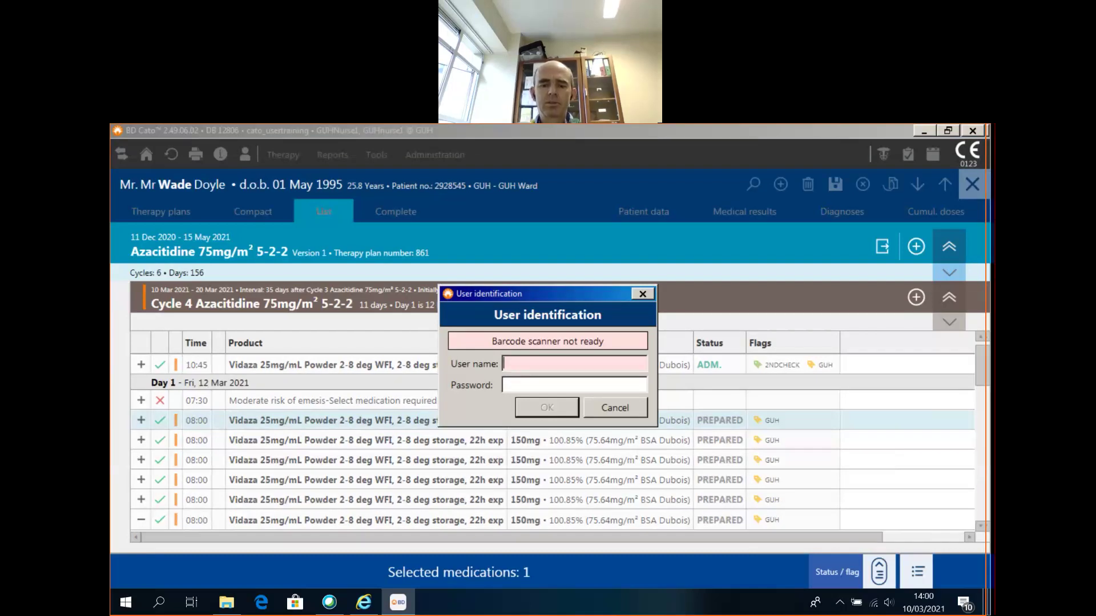
text(guhnurse2)
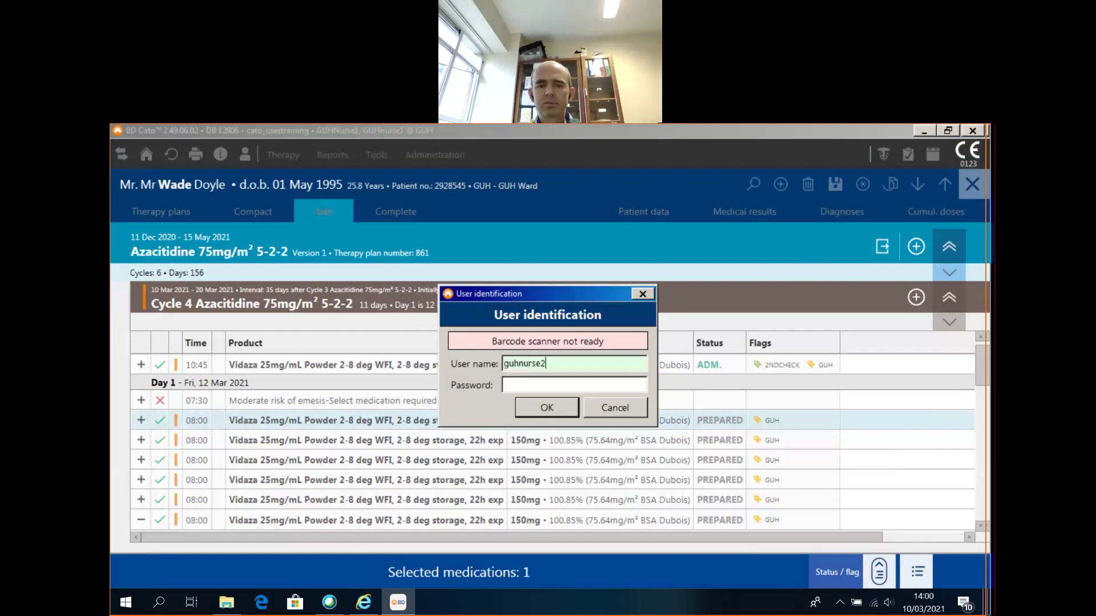
key(Tab)
text(****)
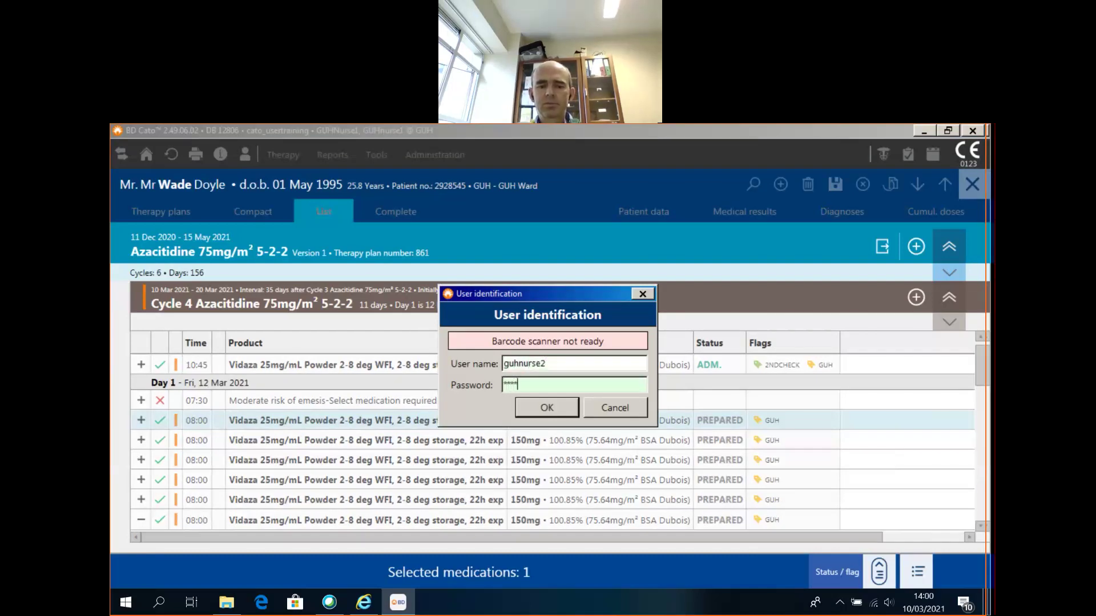
text(**)
key(Return)
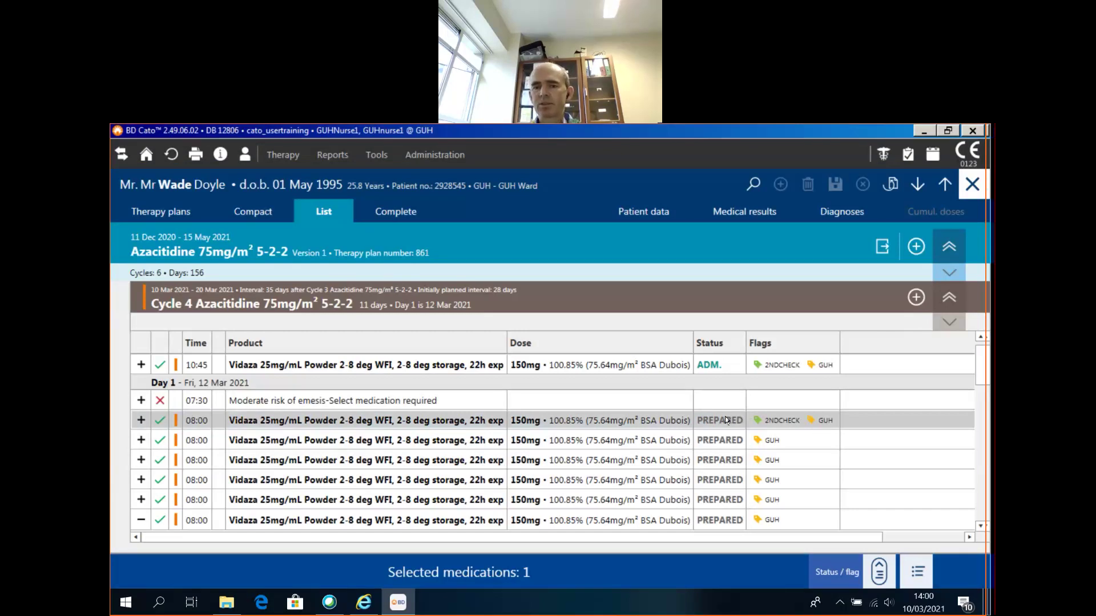
Request the ADM. status for the same Vidaza dose and try to authenticate as guhnurse3 with the account password.
click(879, 564)
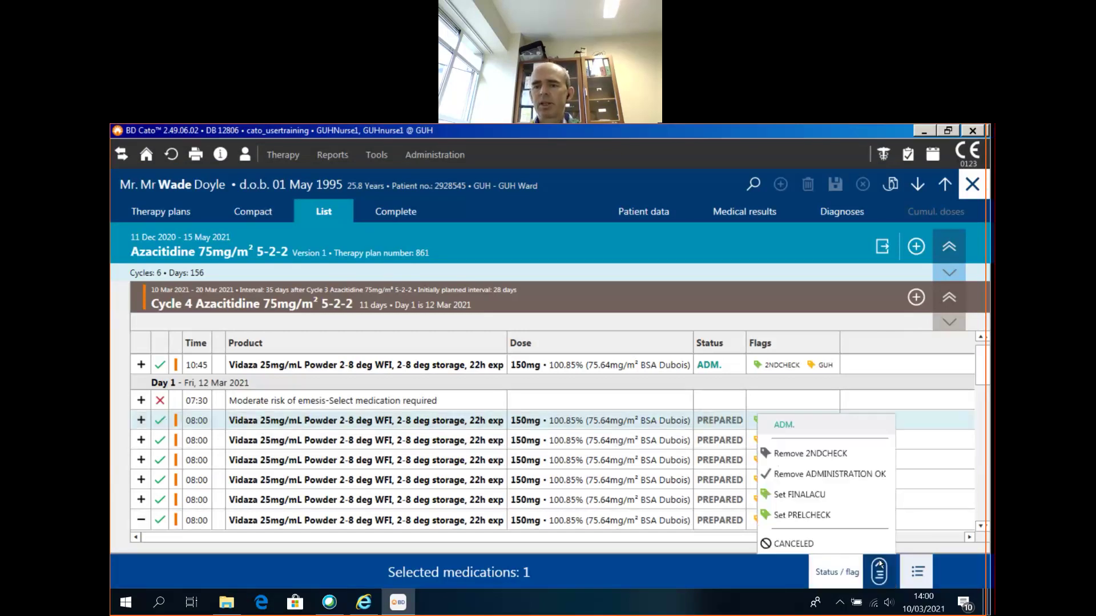
click(792, 426)
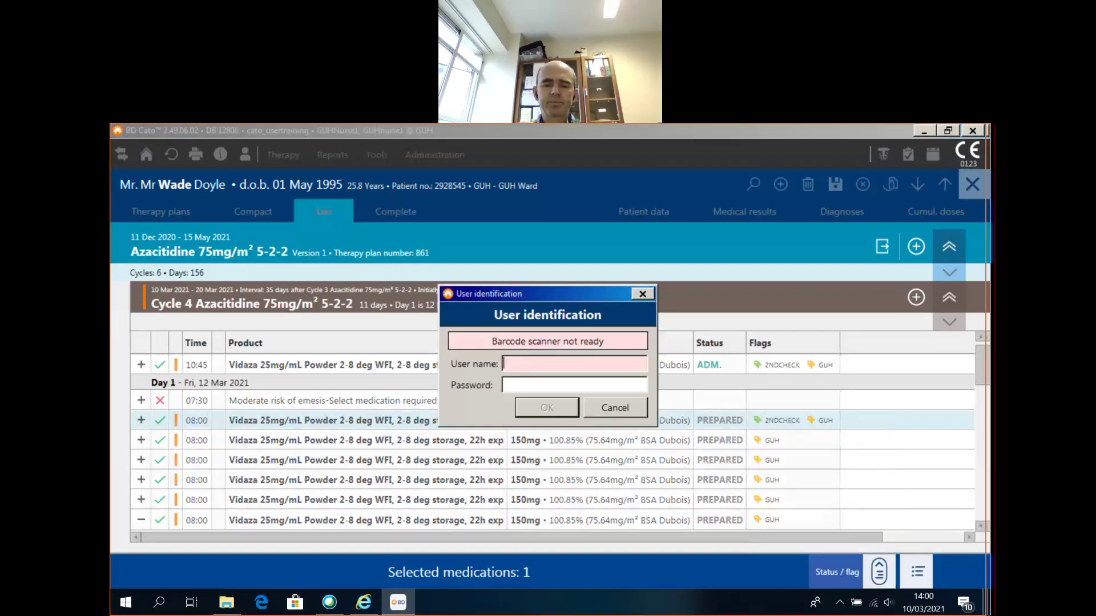
text(guhnurse3)
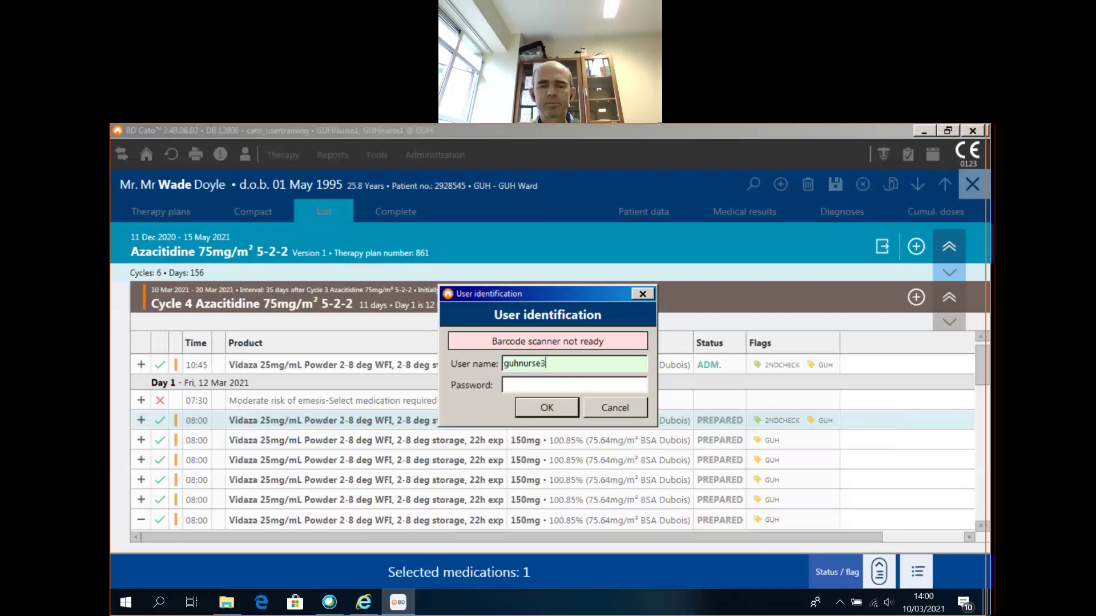
key(Tab)
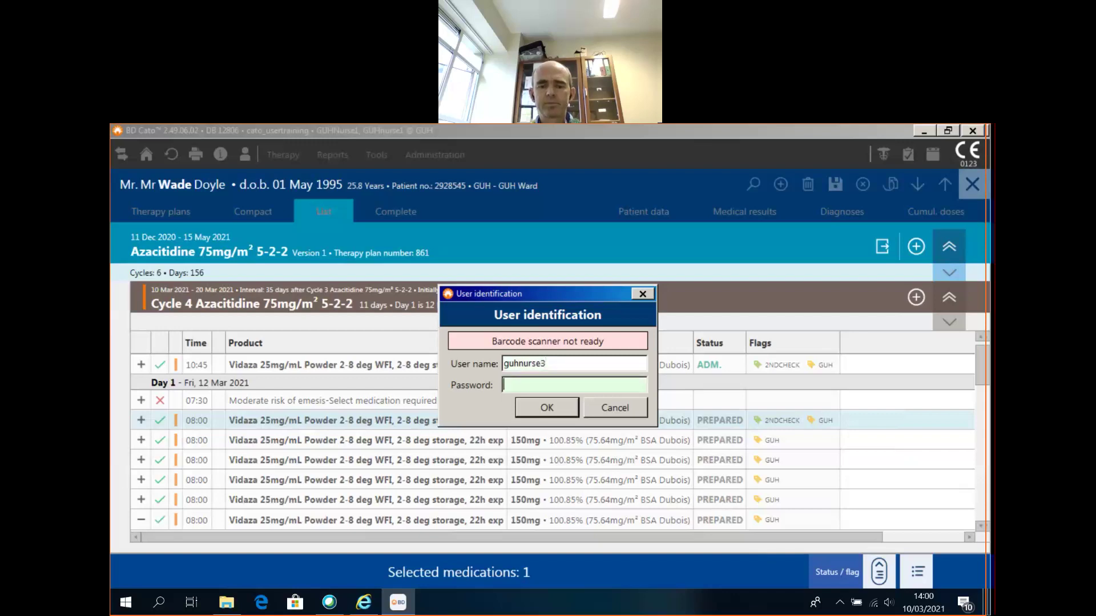
text(*****)
key(Return)
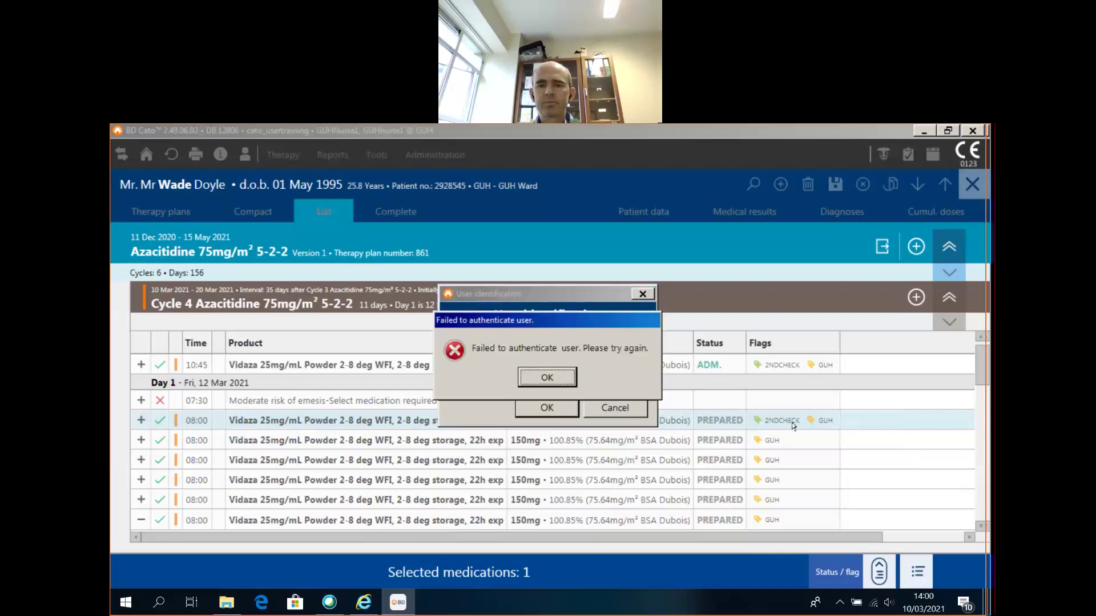
click(565, 378)
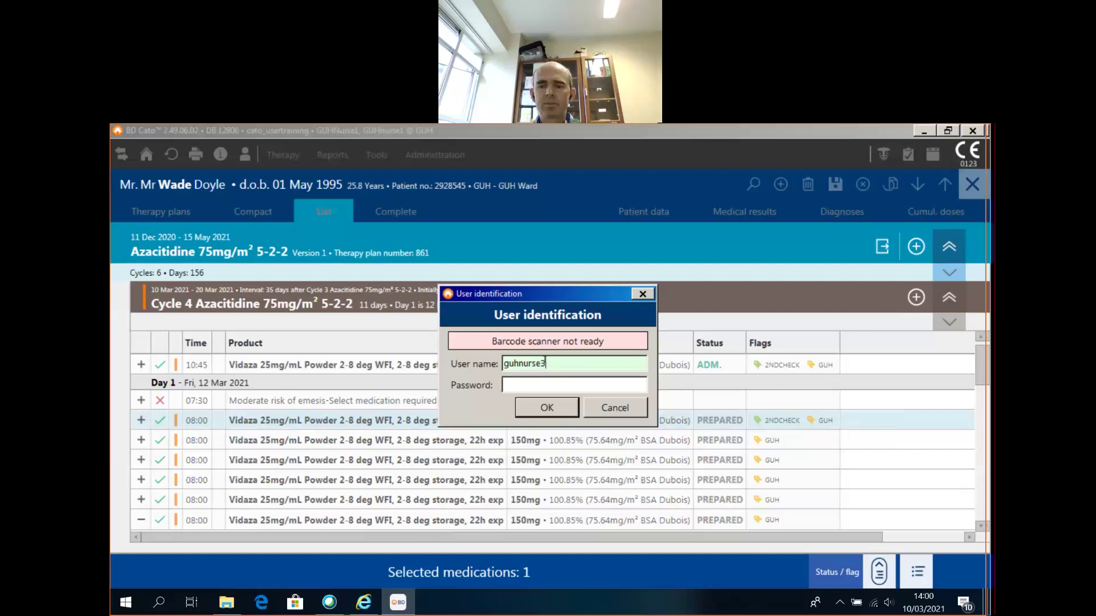
Change the user name to guhnurse1 and authenticate the administration with the account password.
key(BackSpace)
text(1)
key(Tab)
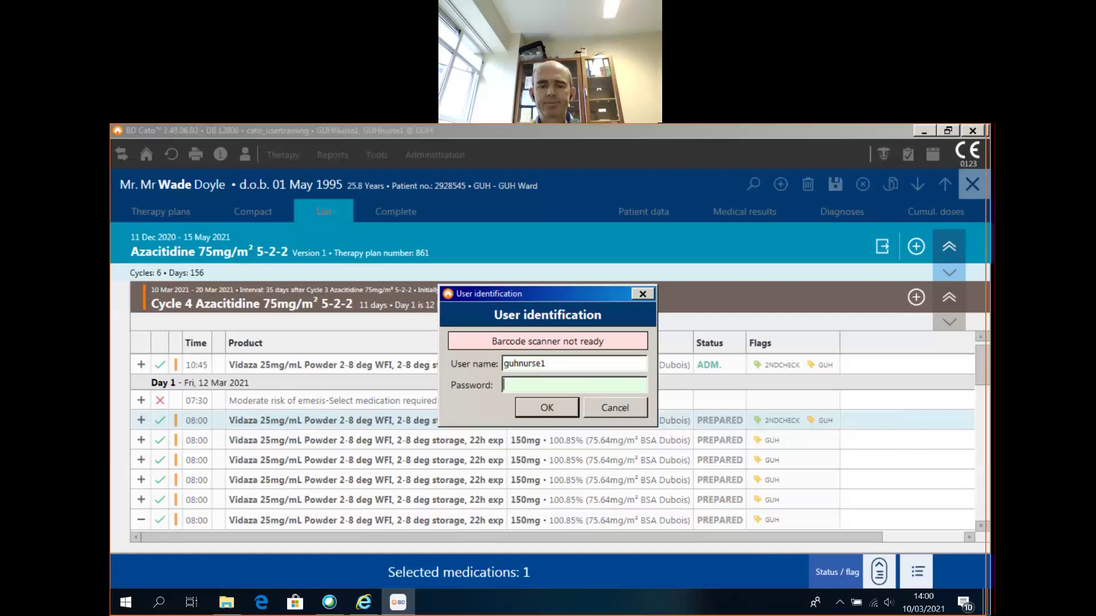
text(*****)
key(Return)
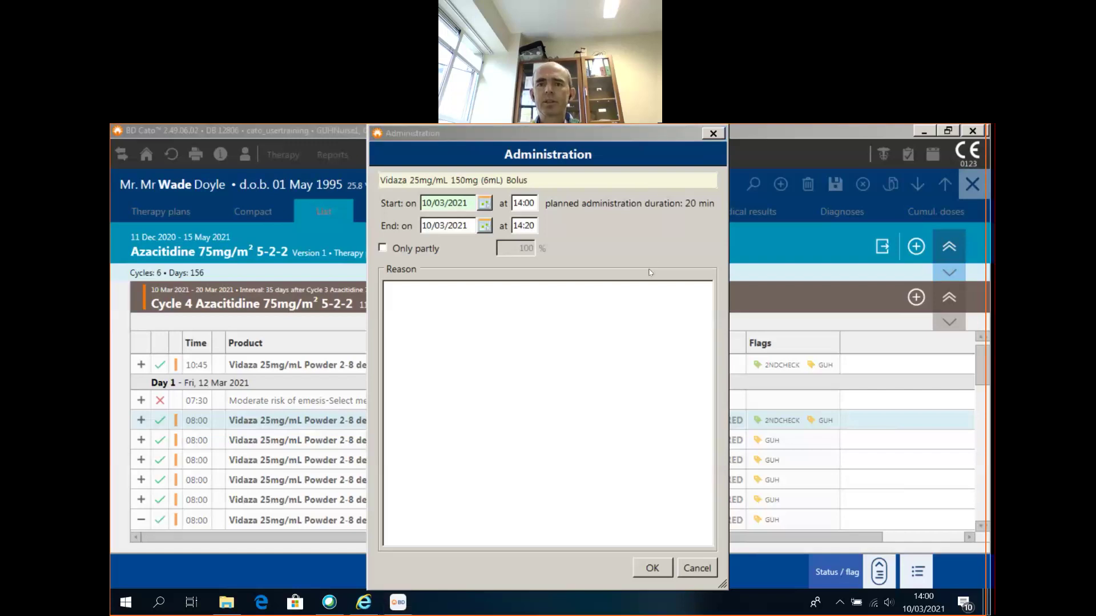
Try to record the Vidaza administration with a start date of 12/03/2021.
click(485, 203)
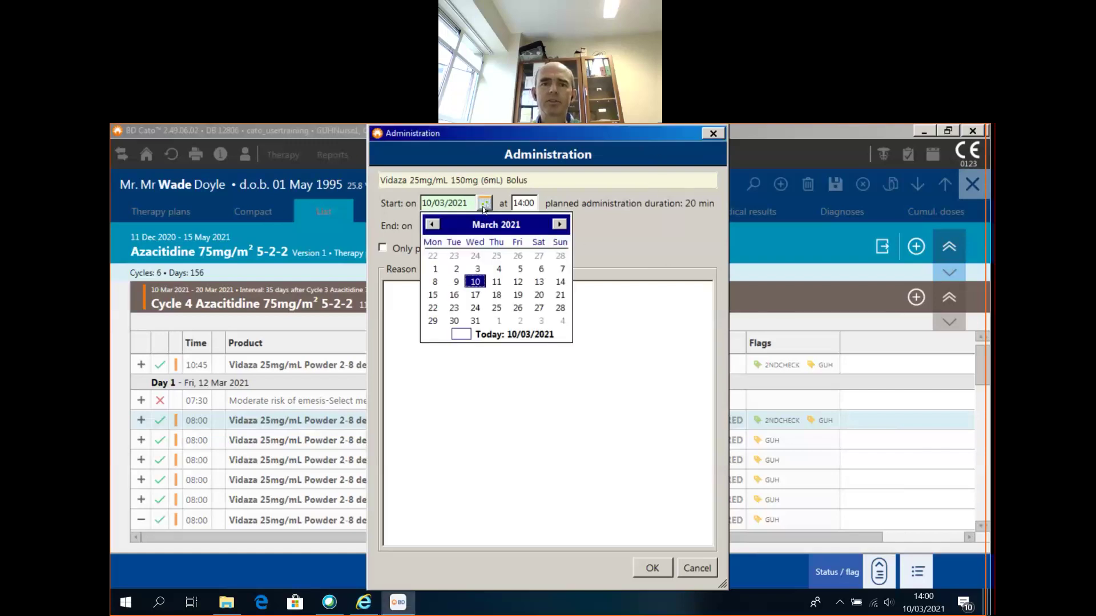
click(517, 282)
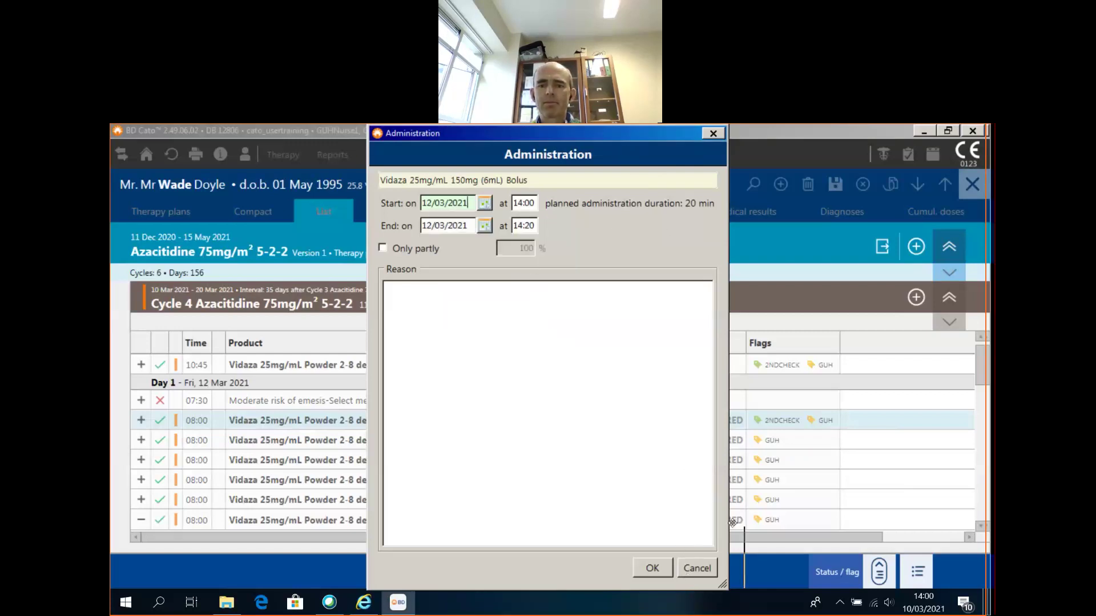
click(652, 568)
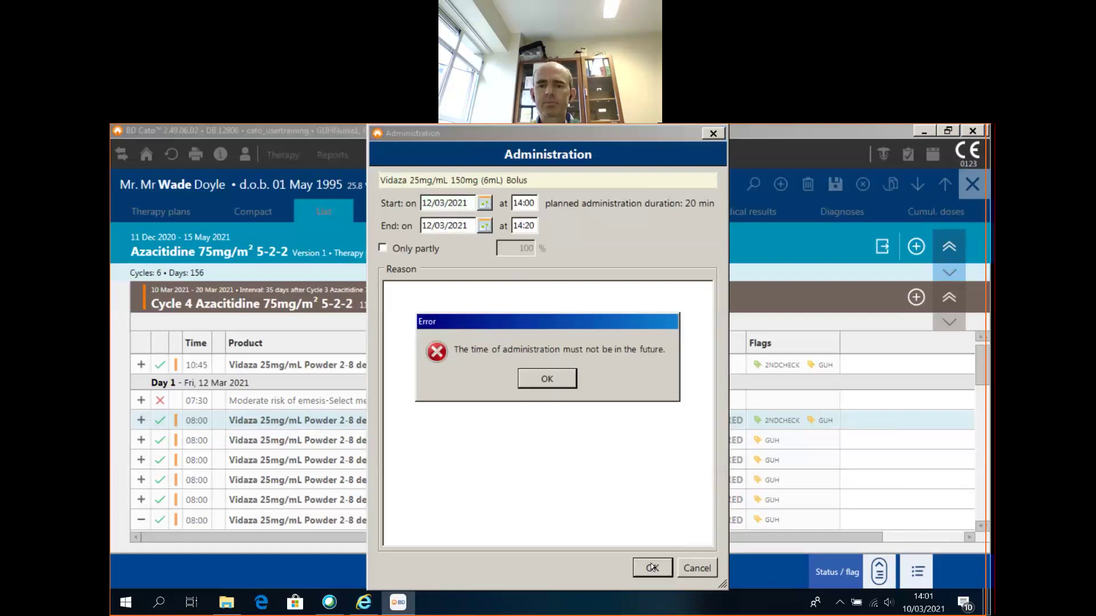
click(553, 377)
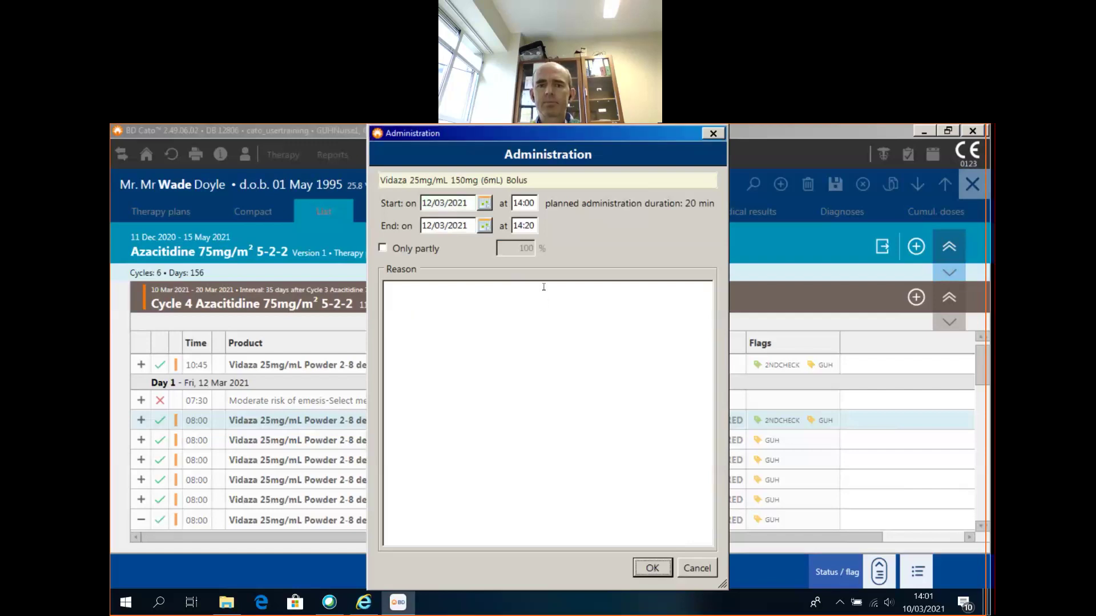
Set the administration start date to 10/03/2021 and save it despite the schedule deviation and existing azacitidine medication.
click(483, 205)
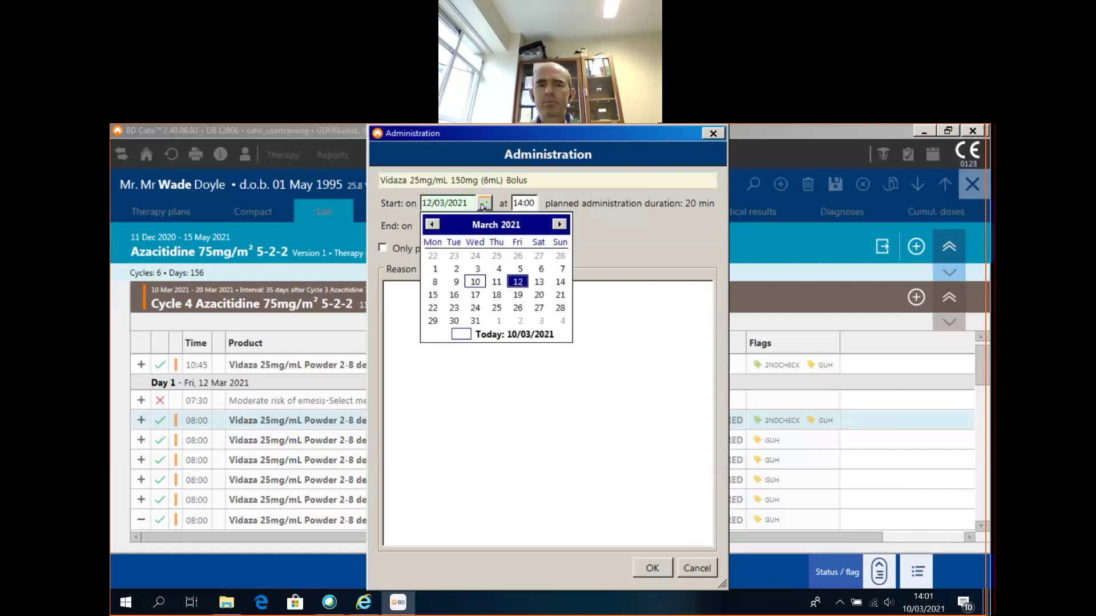
click(474, 281)
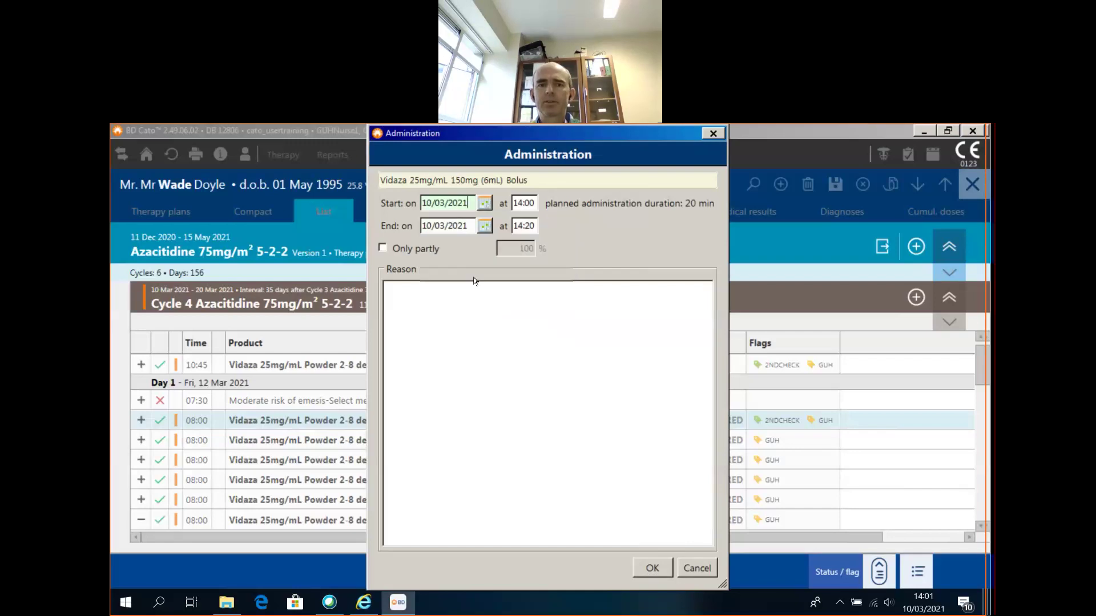
click(653, 569)
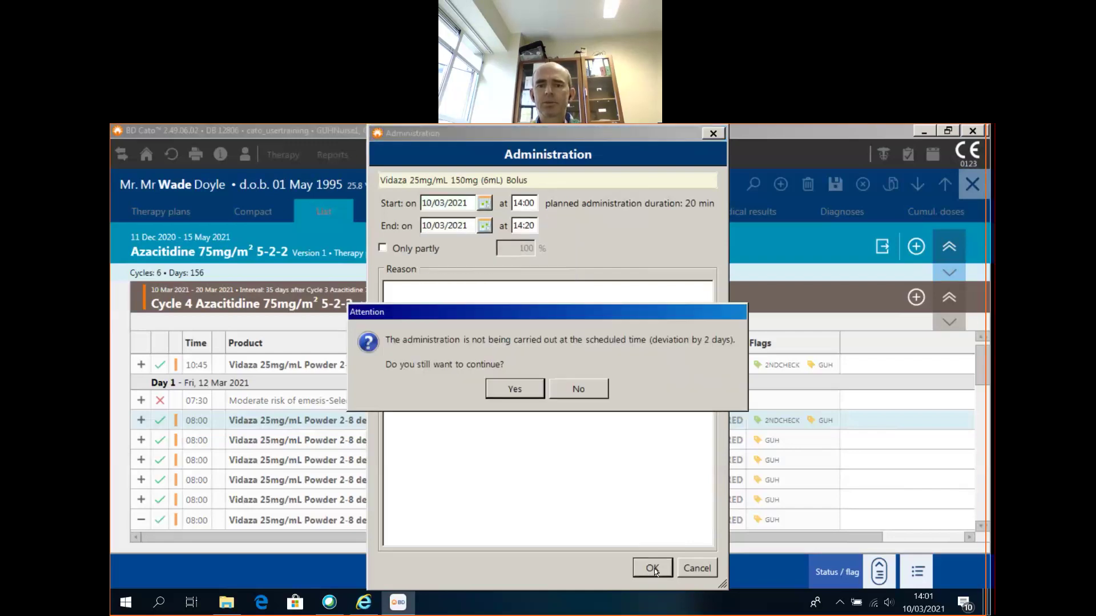
click(515, 388)
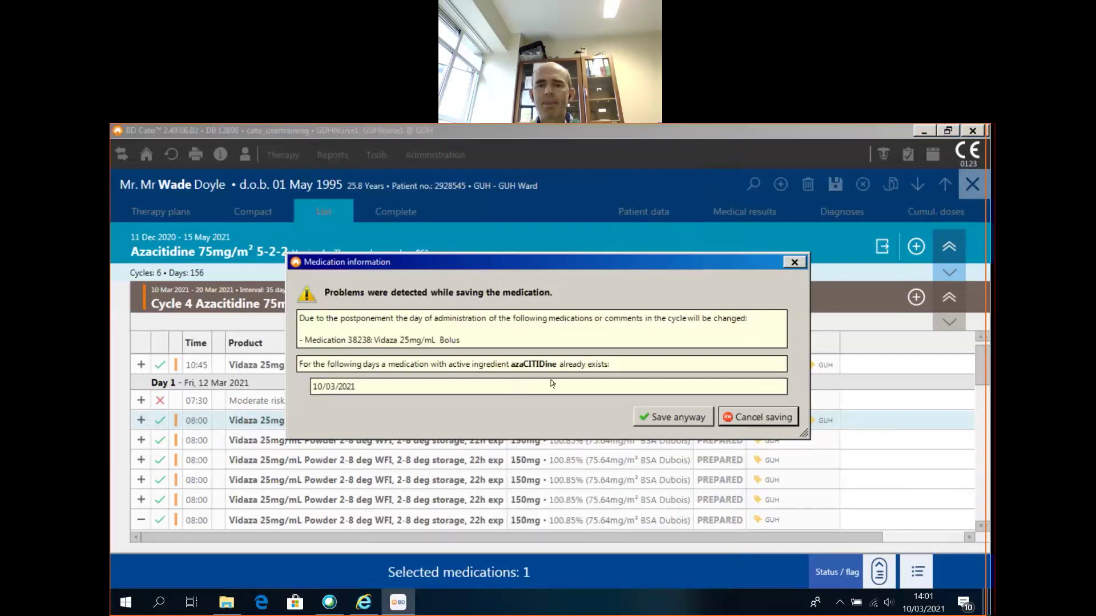
click(681, 417)
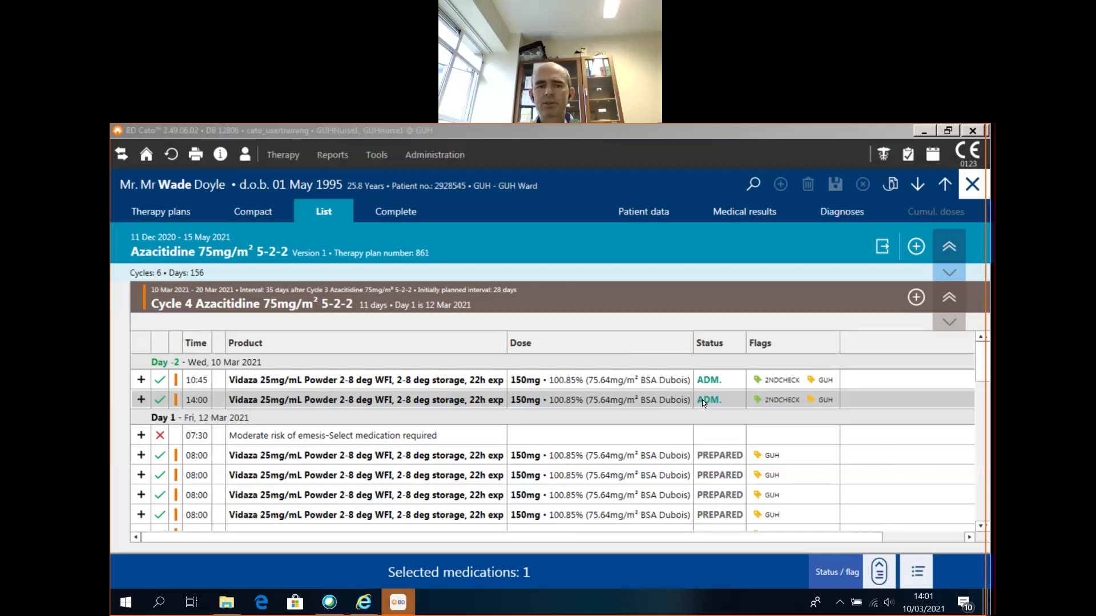
Remove the ADMINISTRATION OK approval from the first remaining 08:00 Vidaza dose on Friday 12 March.
right_click(382, 456)
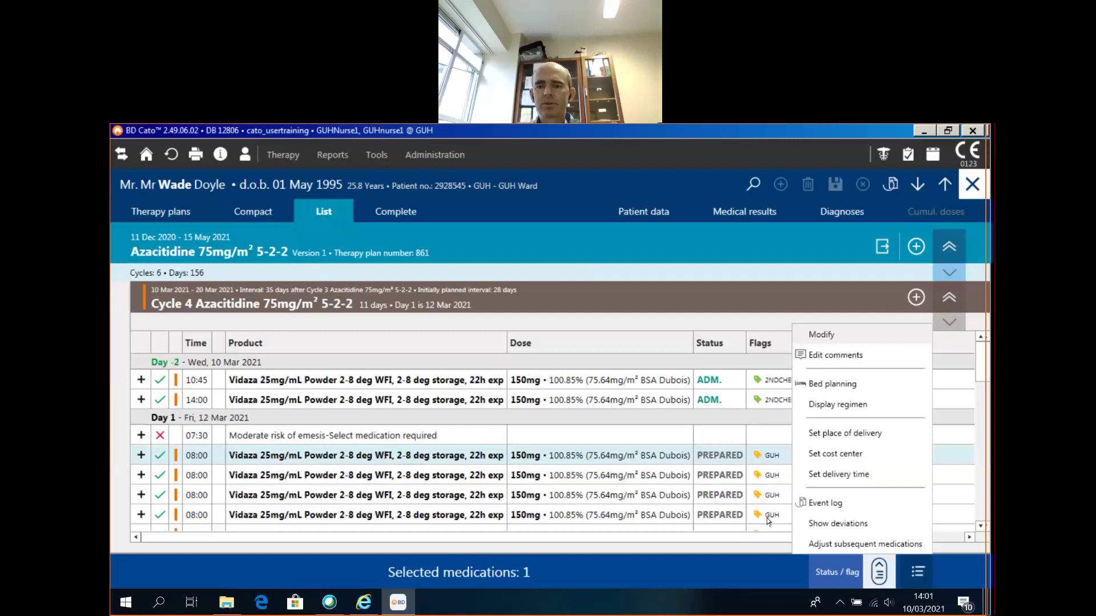
click(873, 566)
click(873, 567)
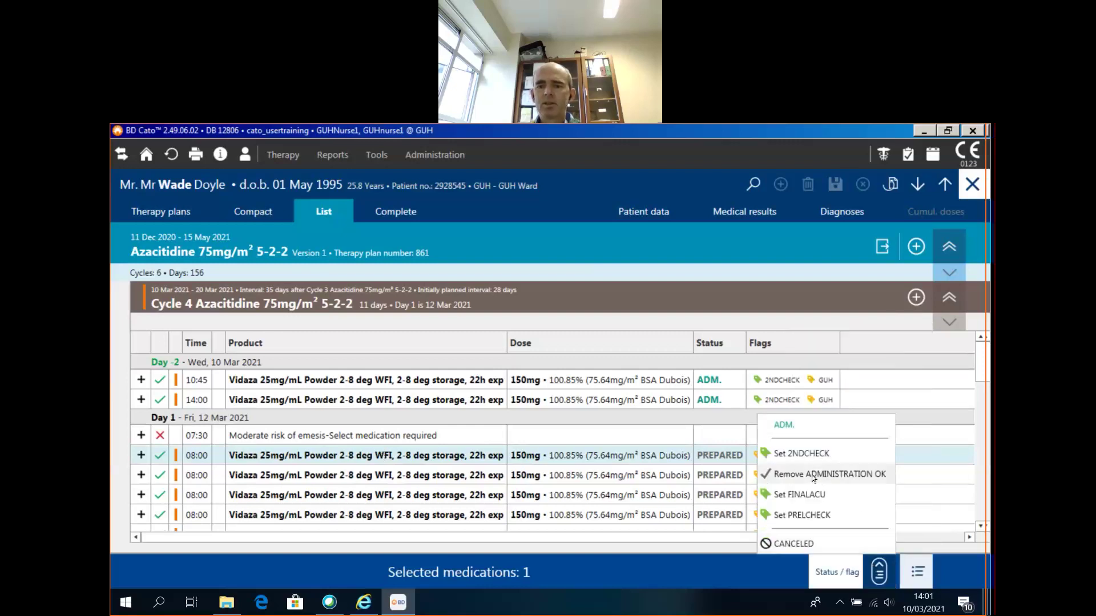
click(813, 477)
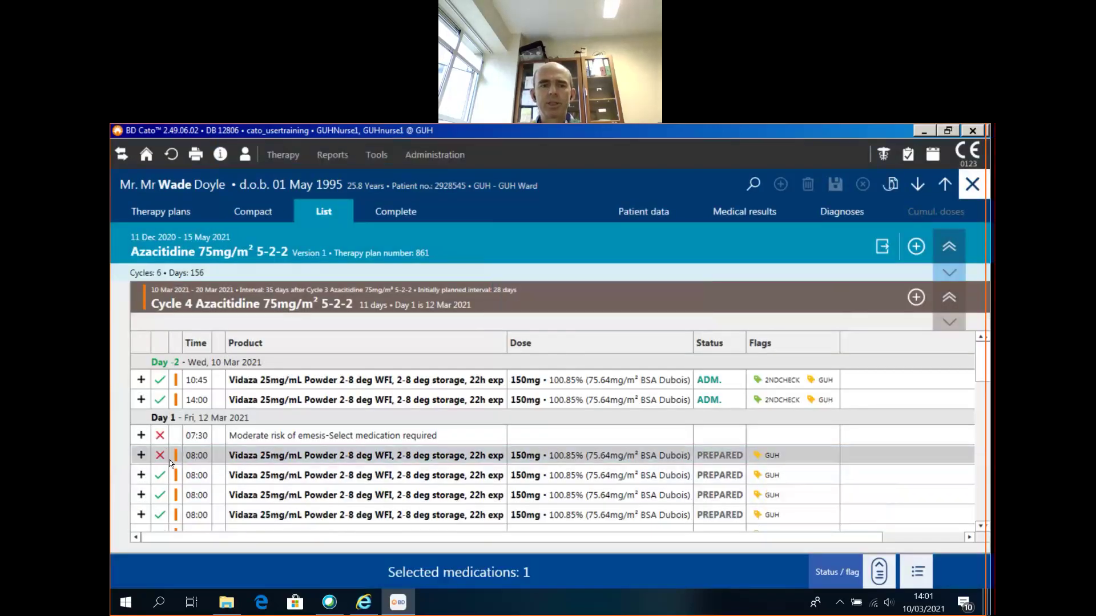
Open the medication list and check the prepared Vidaza doses under the Pharmacy ACU filter template.
click(904, 151)
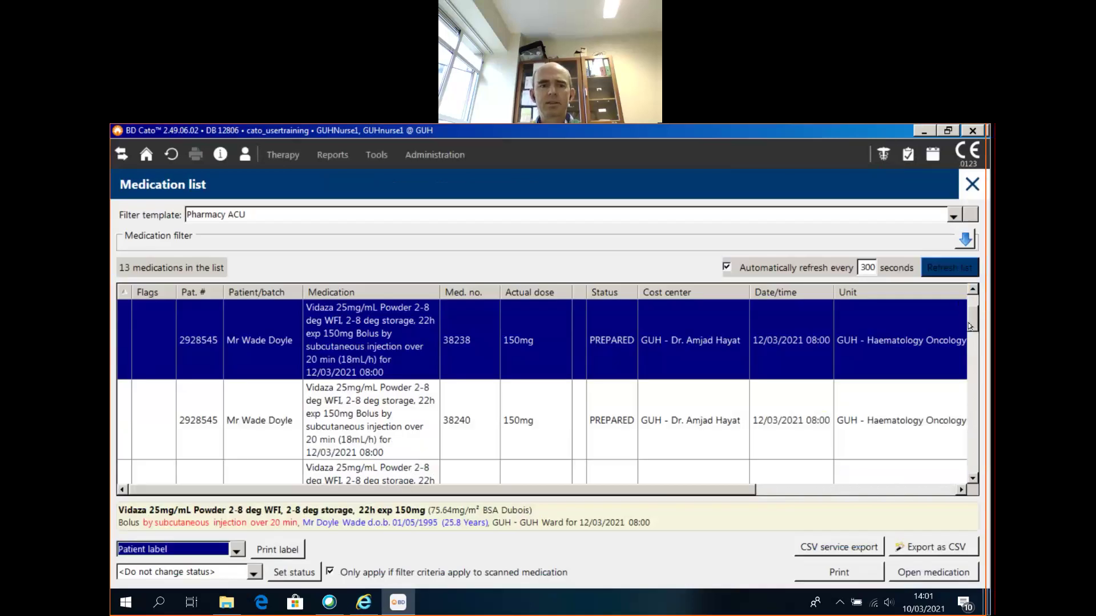
mouse_move(967, 307)
mouse_down()
mouse_move(978, 399)
mouse_move(980, 328)
mouse_move(981, 462)
mouse_move(977, 299)
mouse_up()
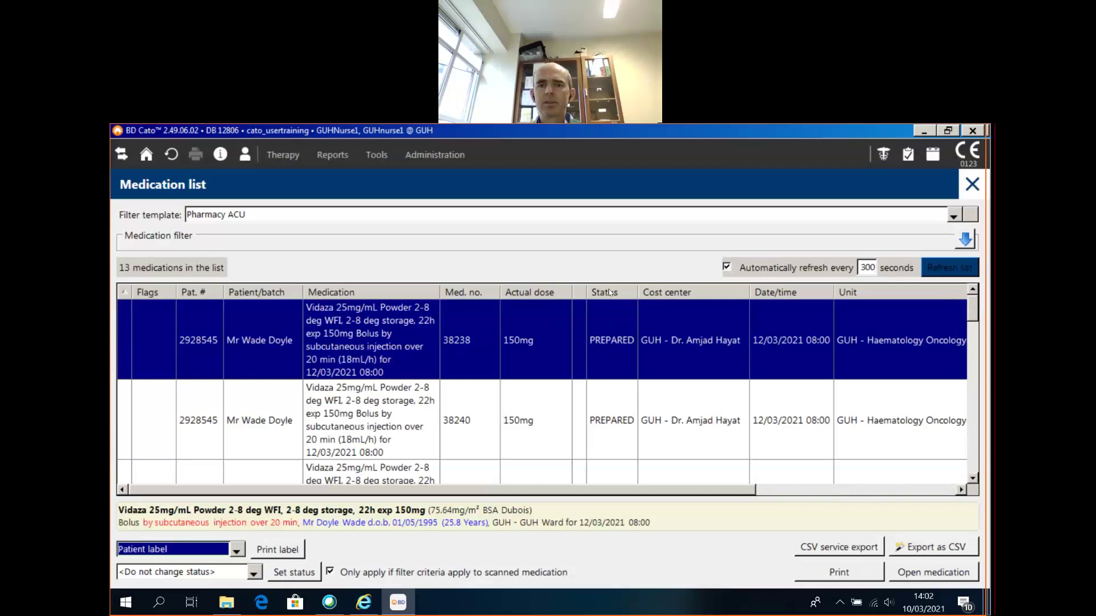